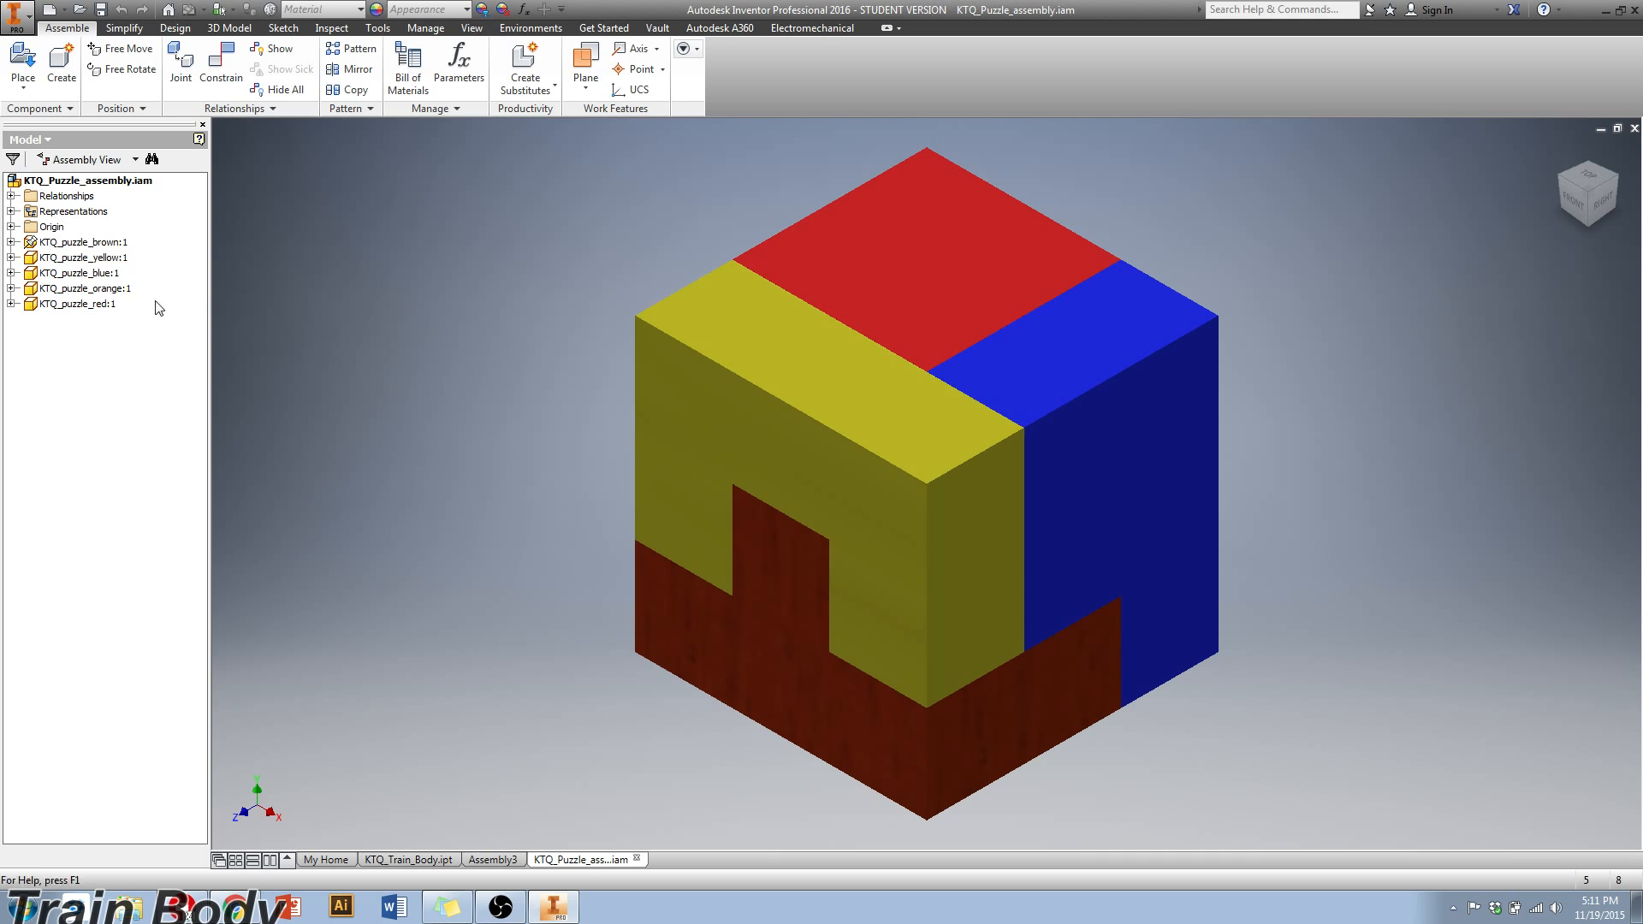
- Create a new presentation file from the Standard.ipn template
{"action": "left_click", "coordinate": [17, 15]}
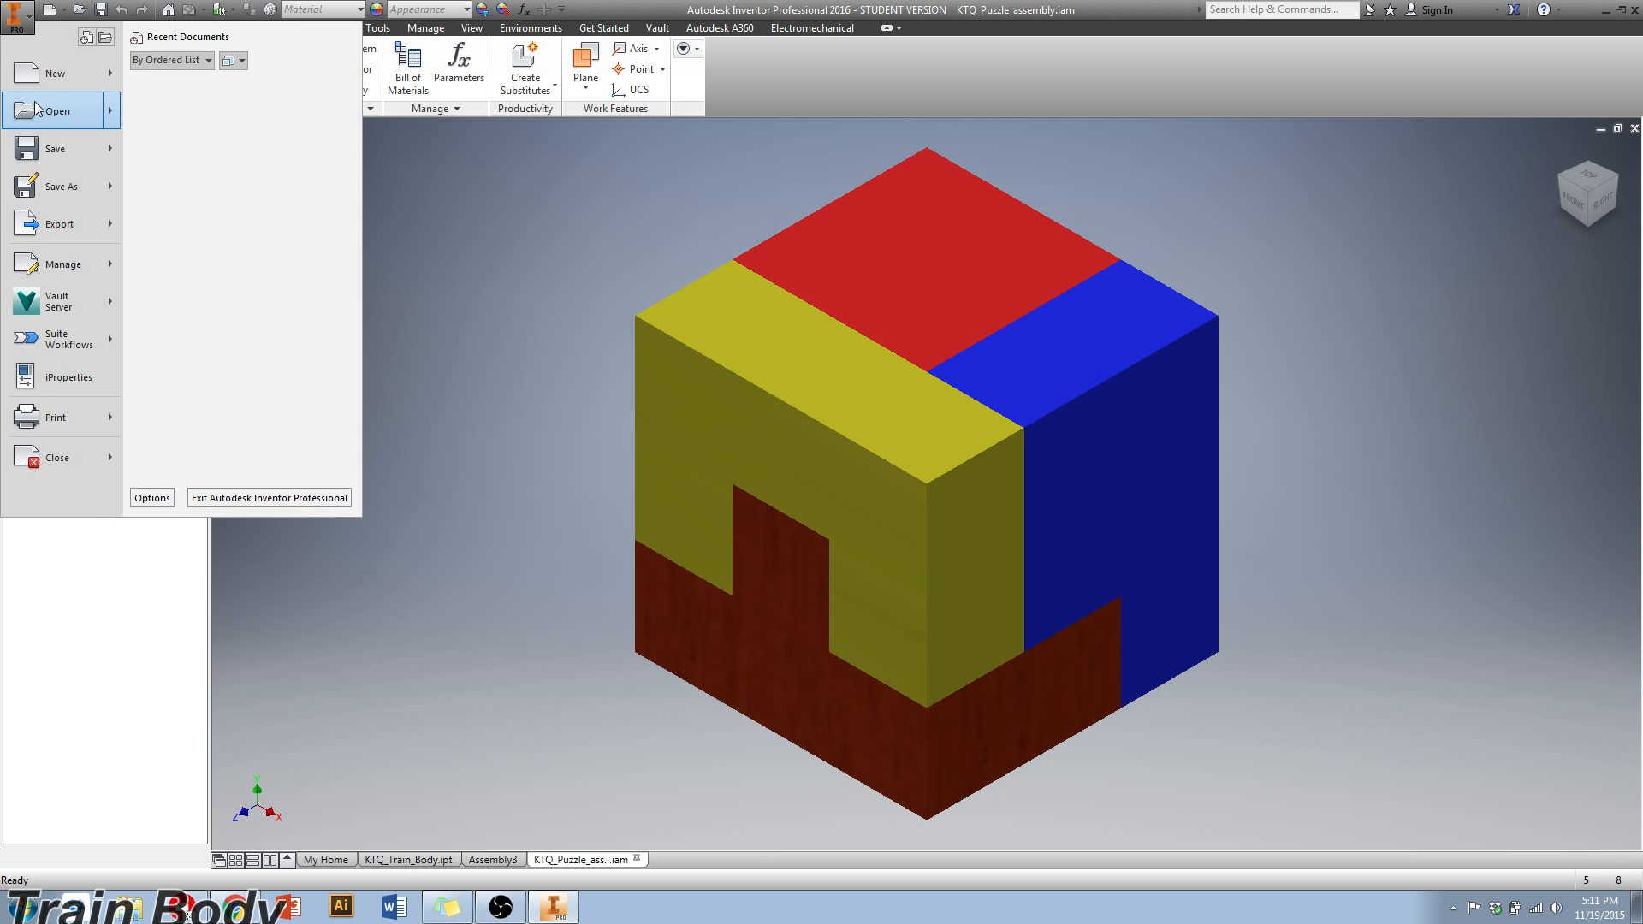
{"action": "left_click", "coordinate": [43, 73]}
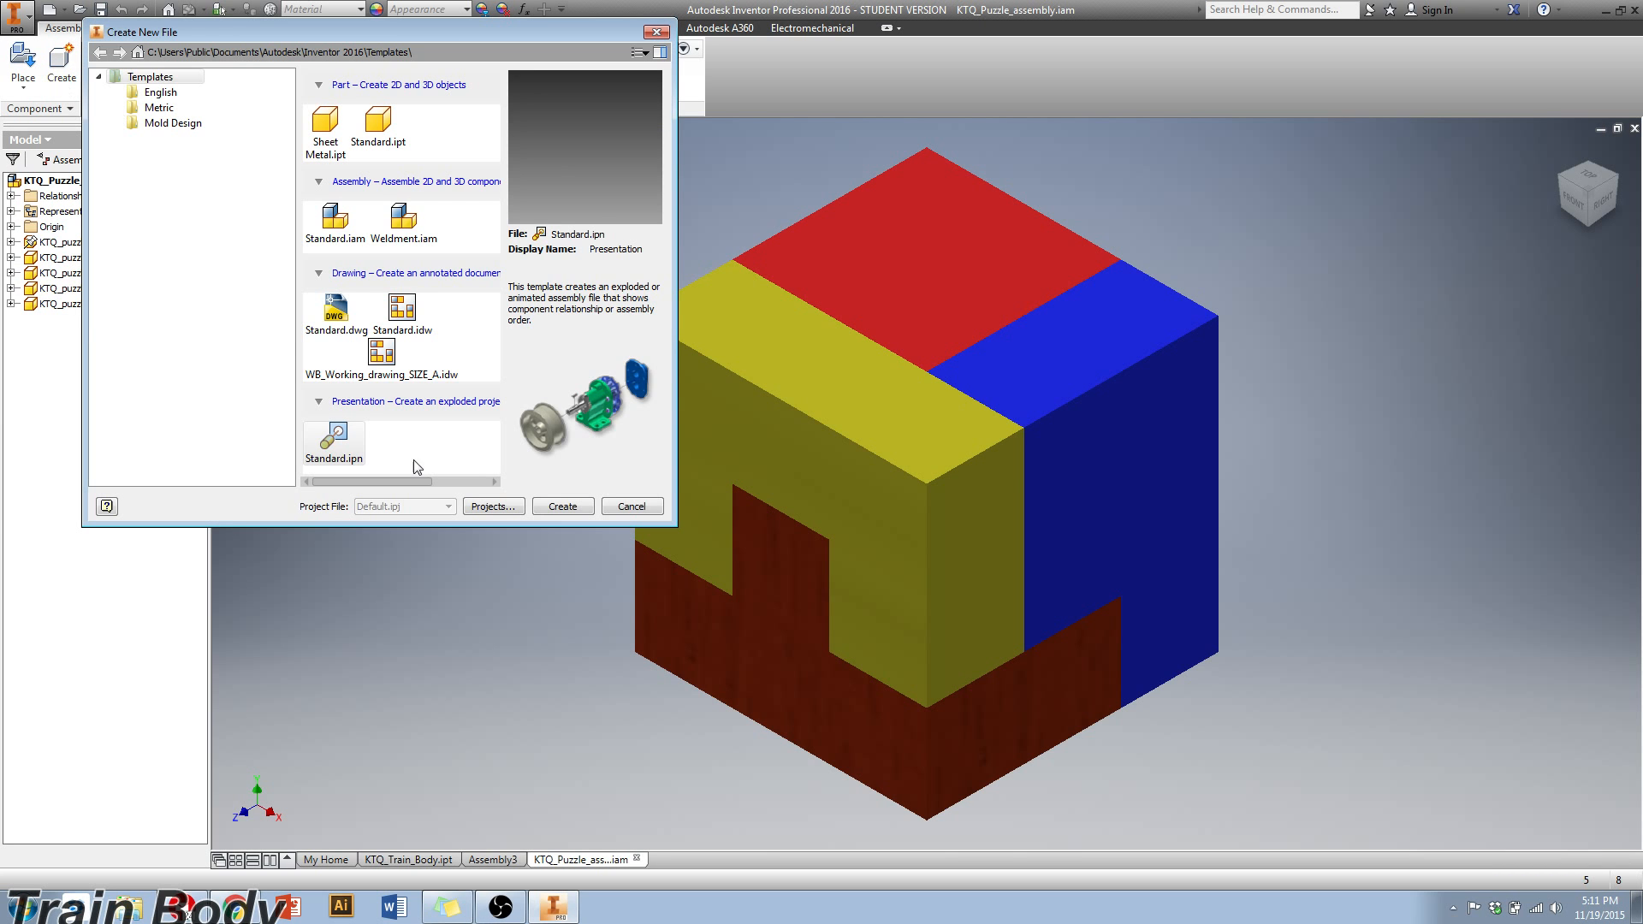
{"action": "left_click", "coordinate": [347, 453]}
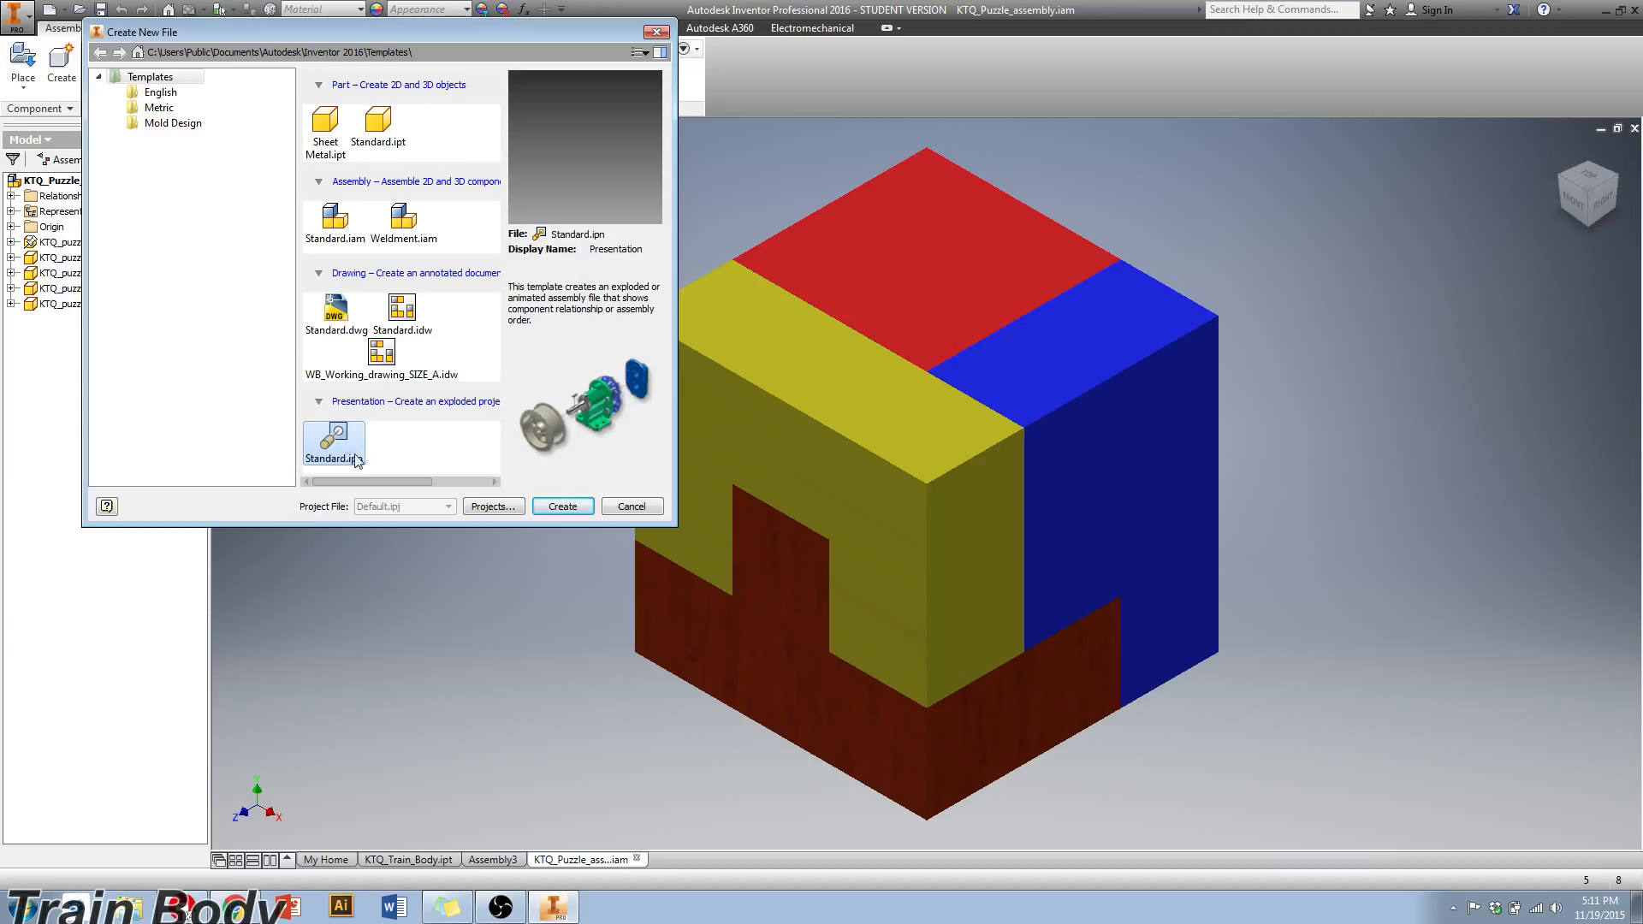
{"action": "left_click", "coordinate": [563, 507]}
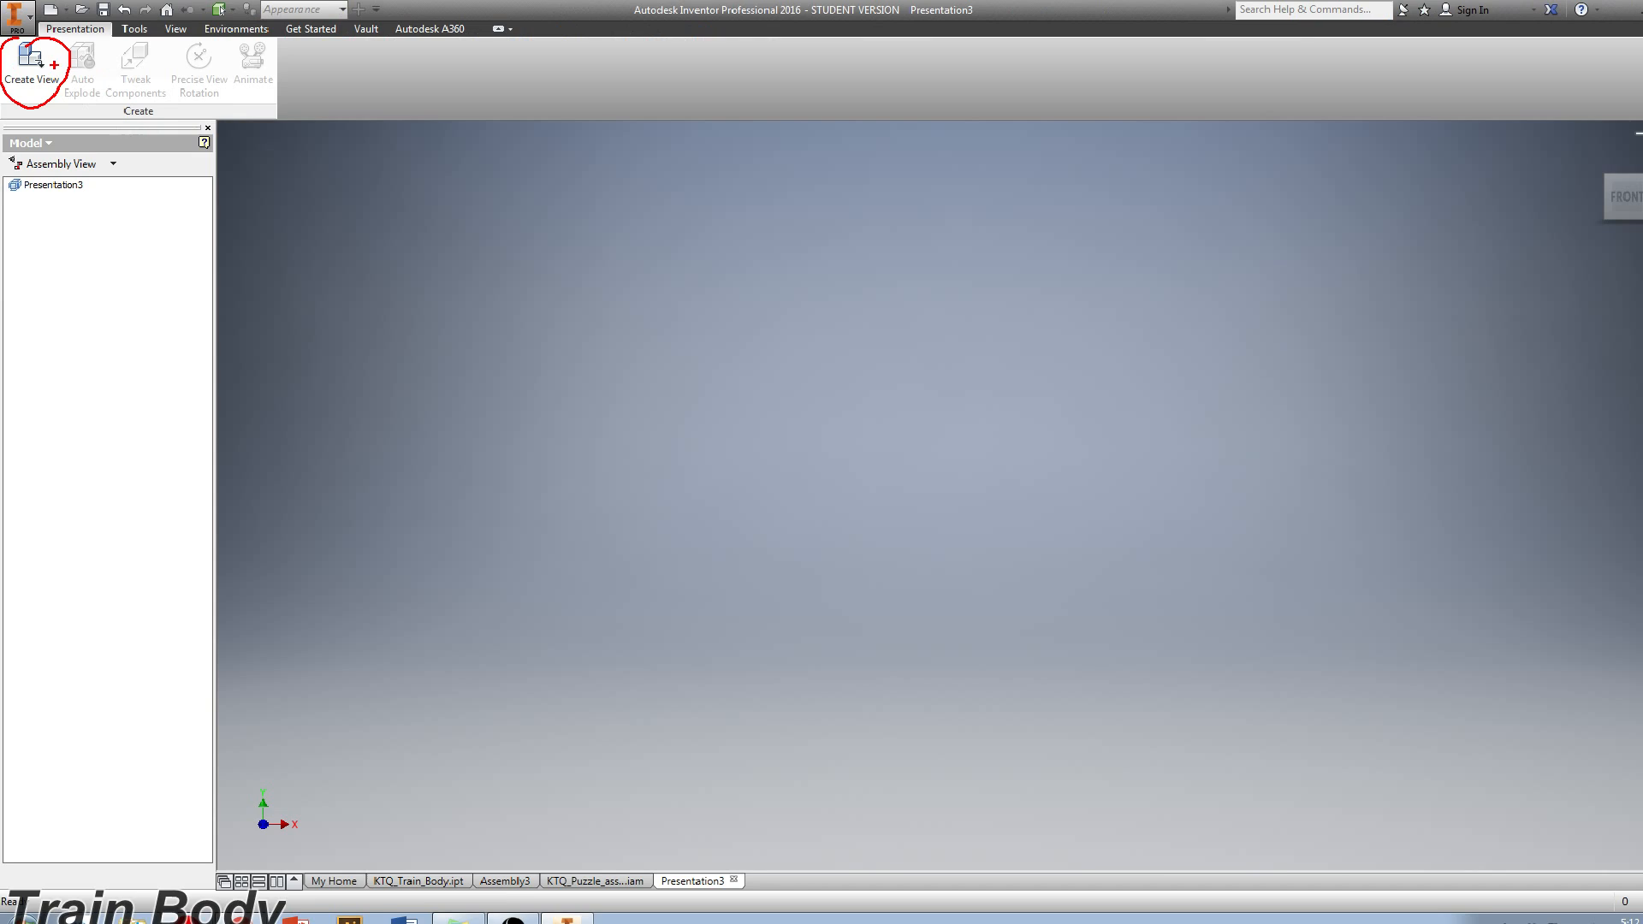
- Create a presentation view of KTQ_Puzzle_assembly.iam without automatic explosion and show it in the home view
{"action": "left_click", "coordinate": [29, 59]}
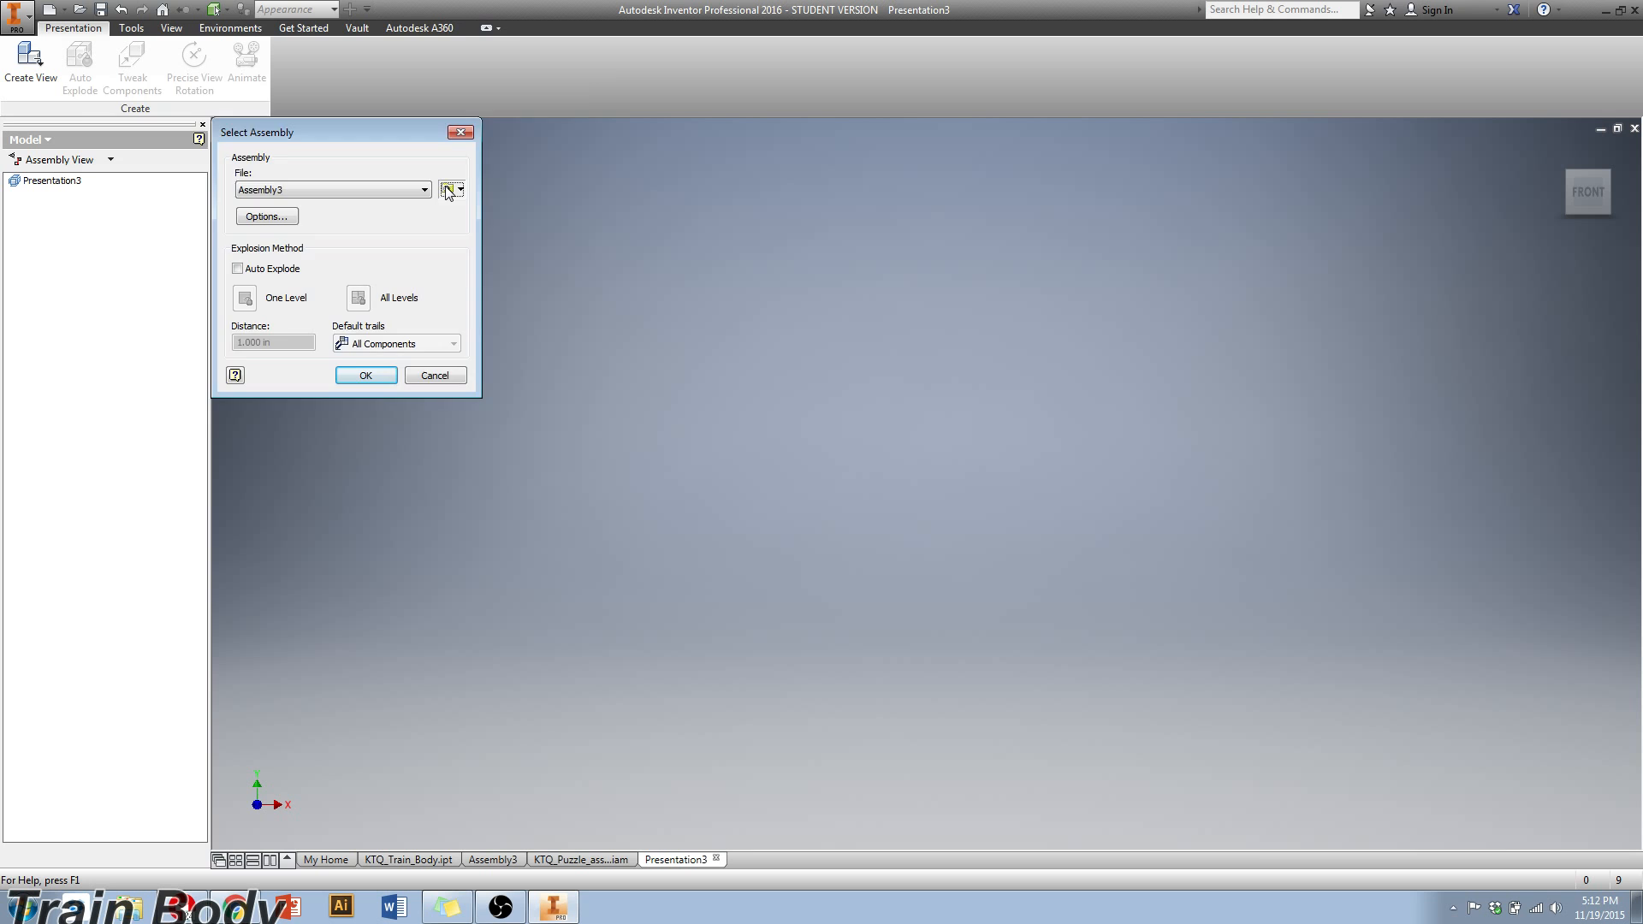
{"action": "left_click", "coordinate": [447, 191]}
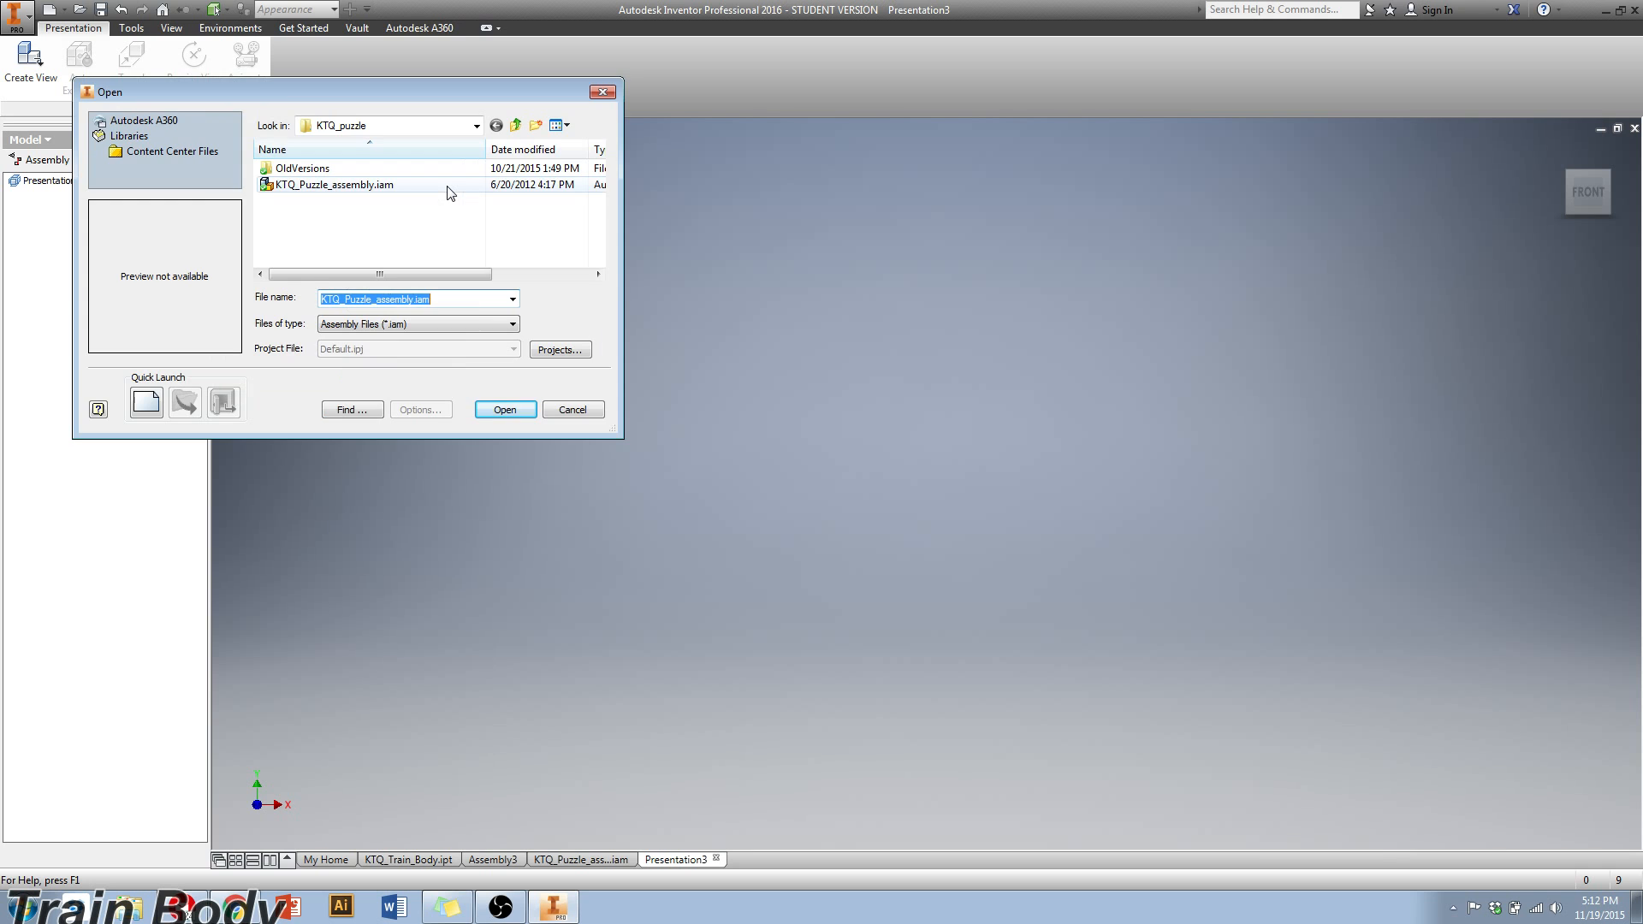
{"action": "left_click", "coordinate": [347, 185]}
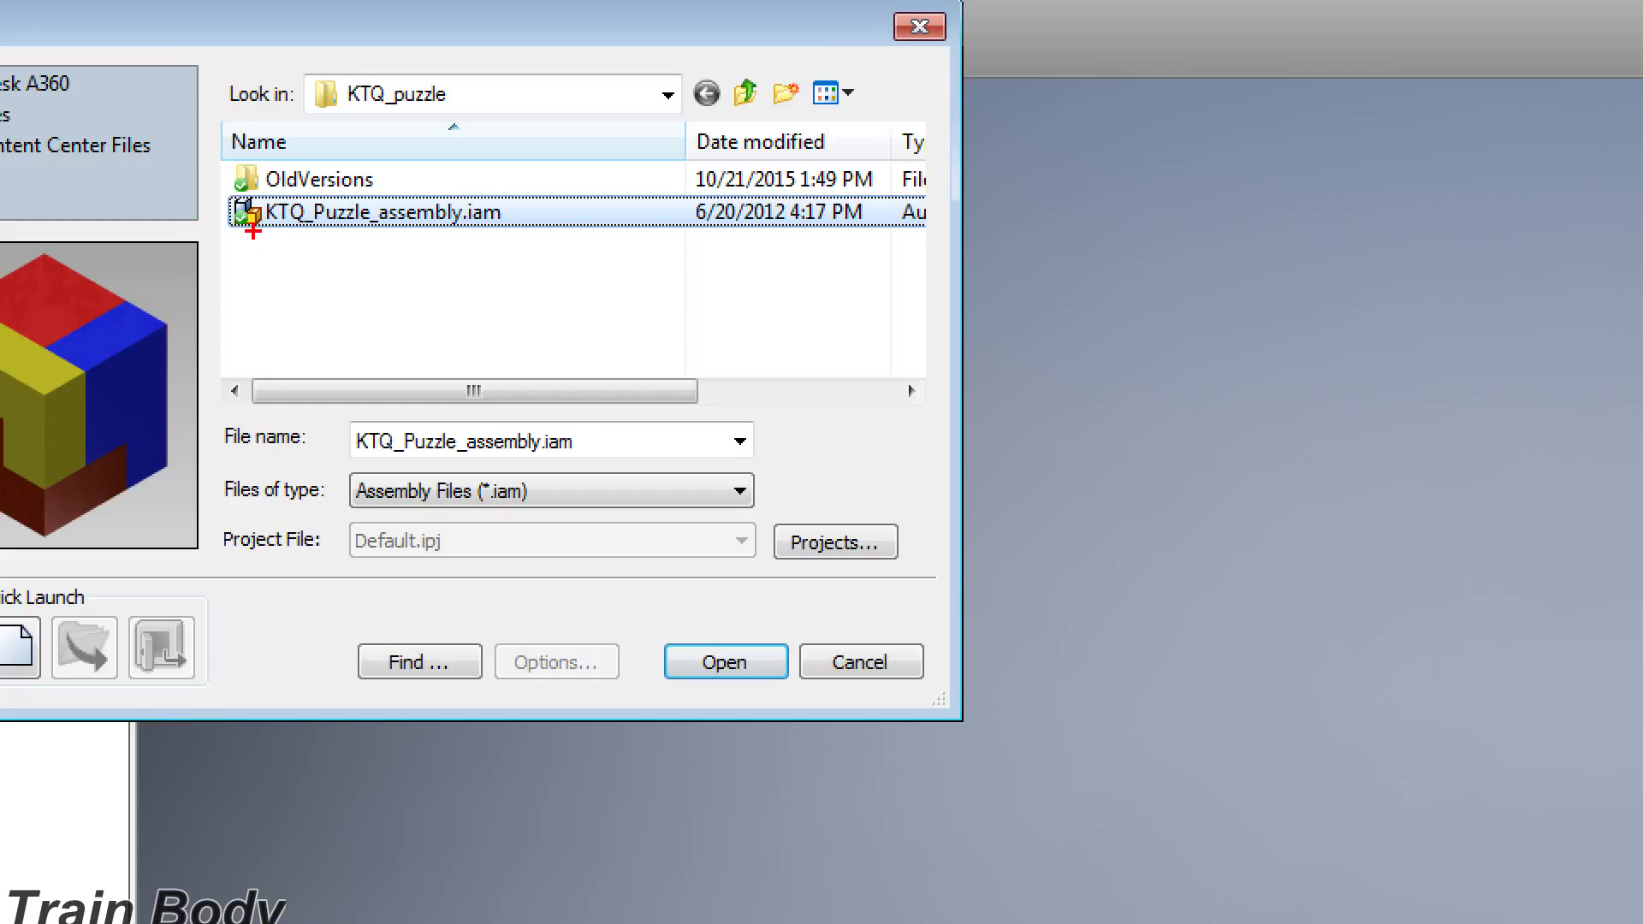
{"action": "left_click_drag", "start_coordinate": [252, 231], "coordinate": [305, 235]}
{"action": "left_click_drag", "start_coordinate": [370, 232], "coordinate": [511, 225]}
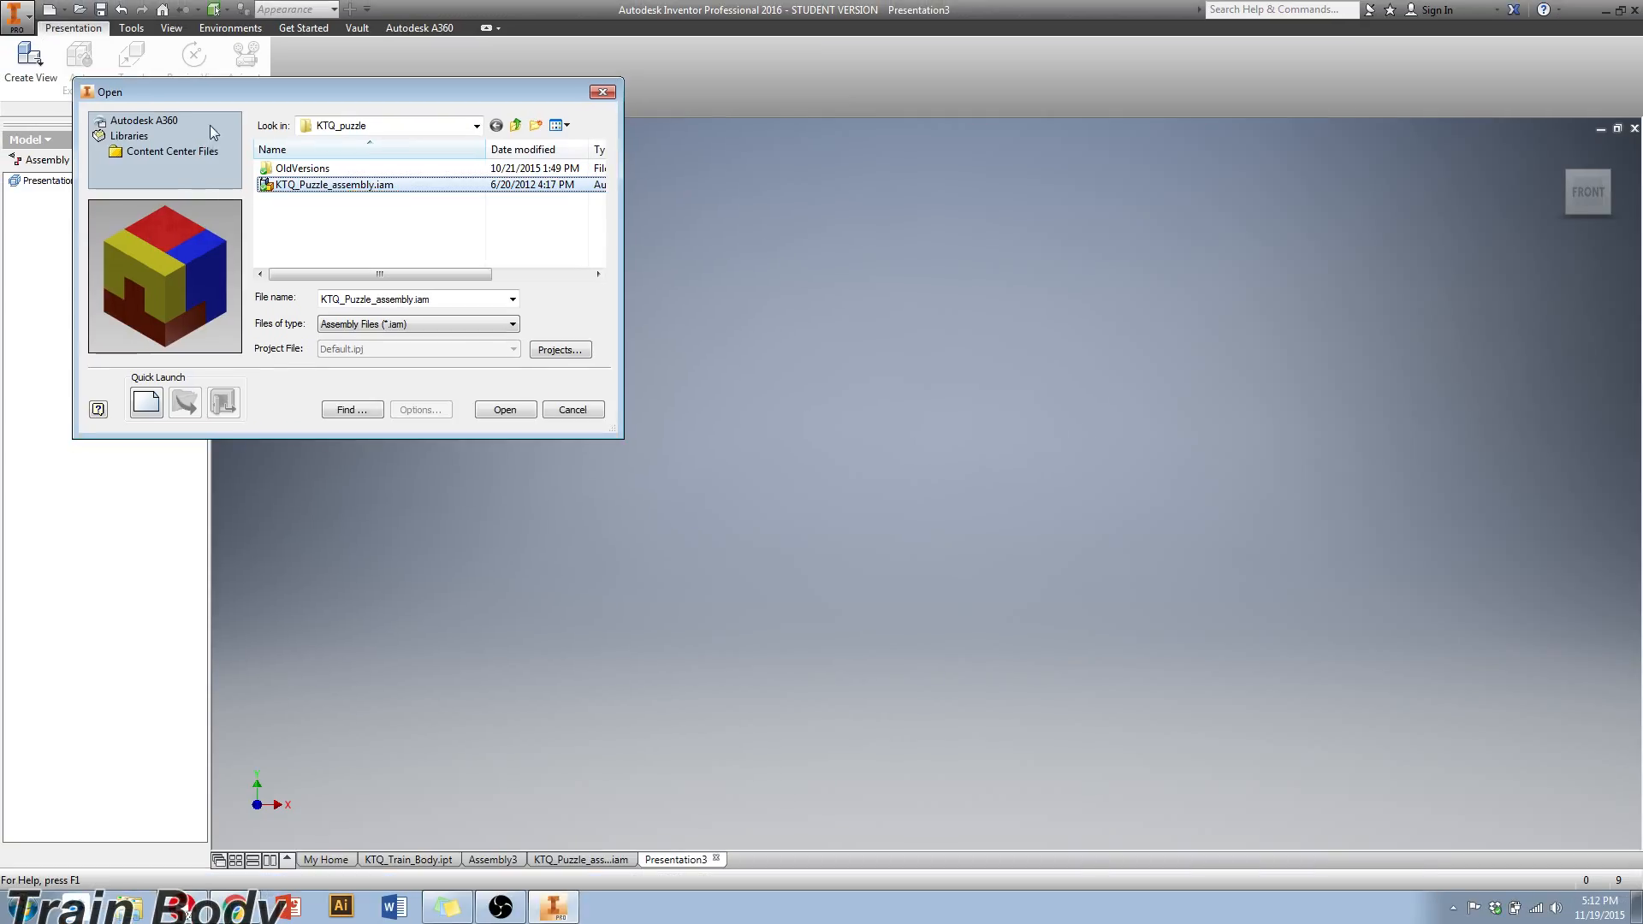
{"action": "left_click", "coordinate": [519, 411]}
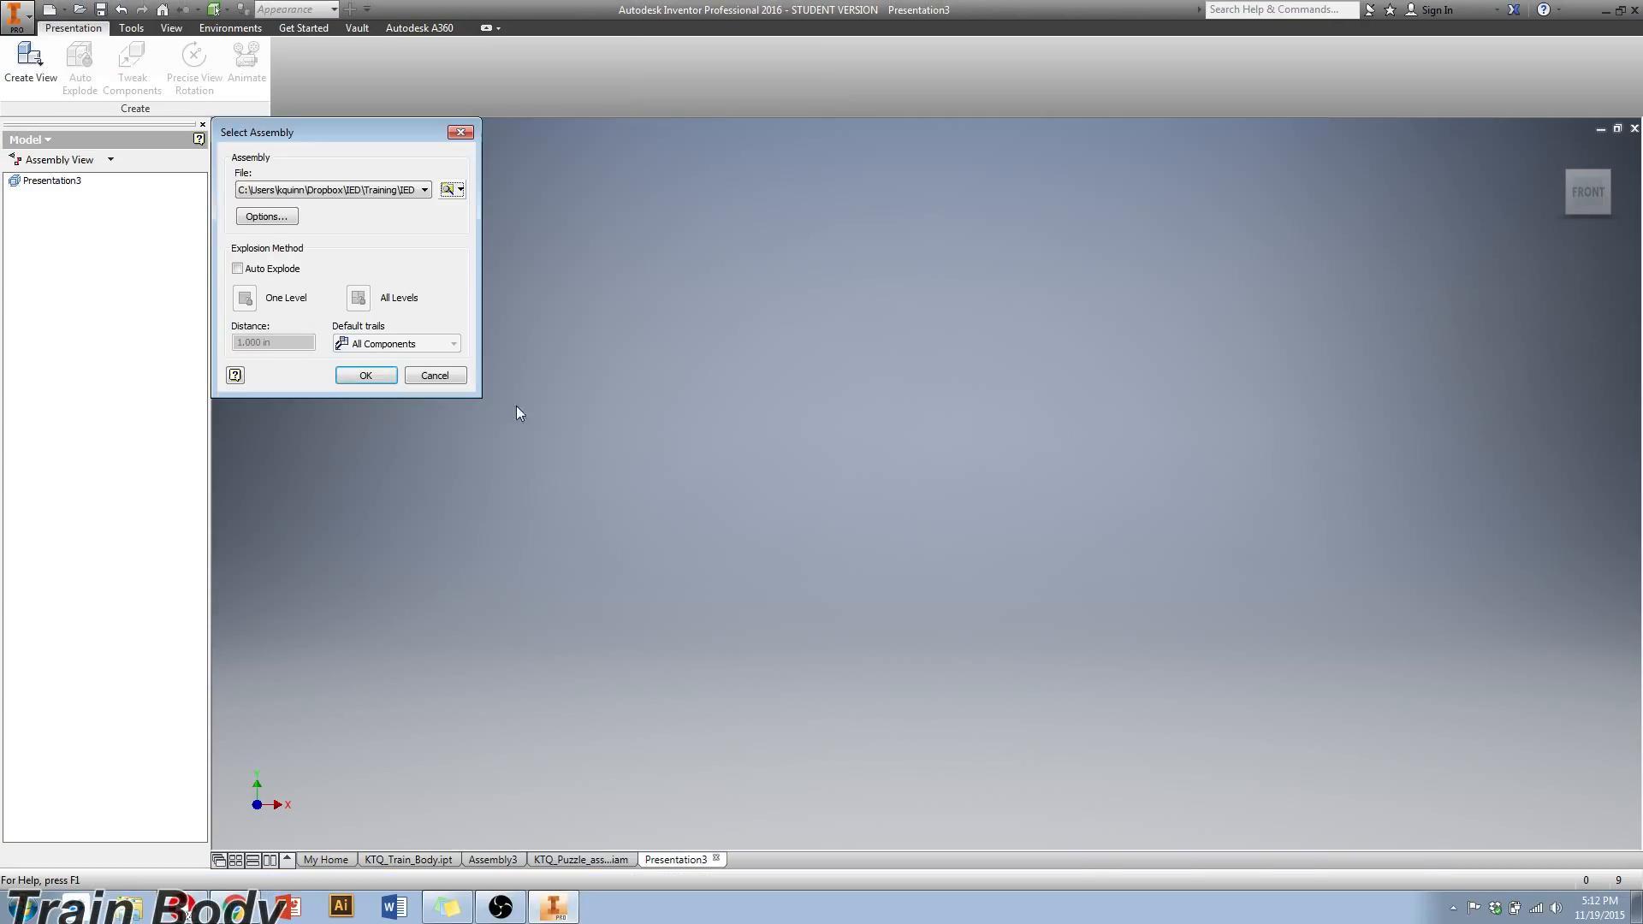
{"action": "left_click", "coordinate": [353, 374]}
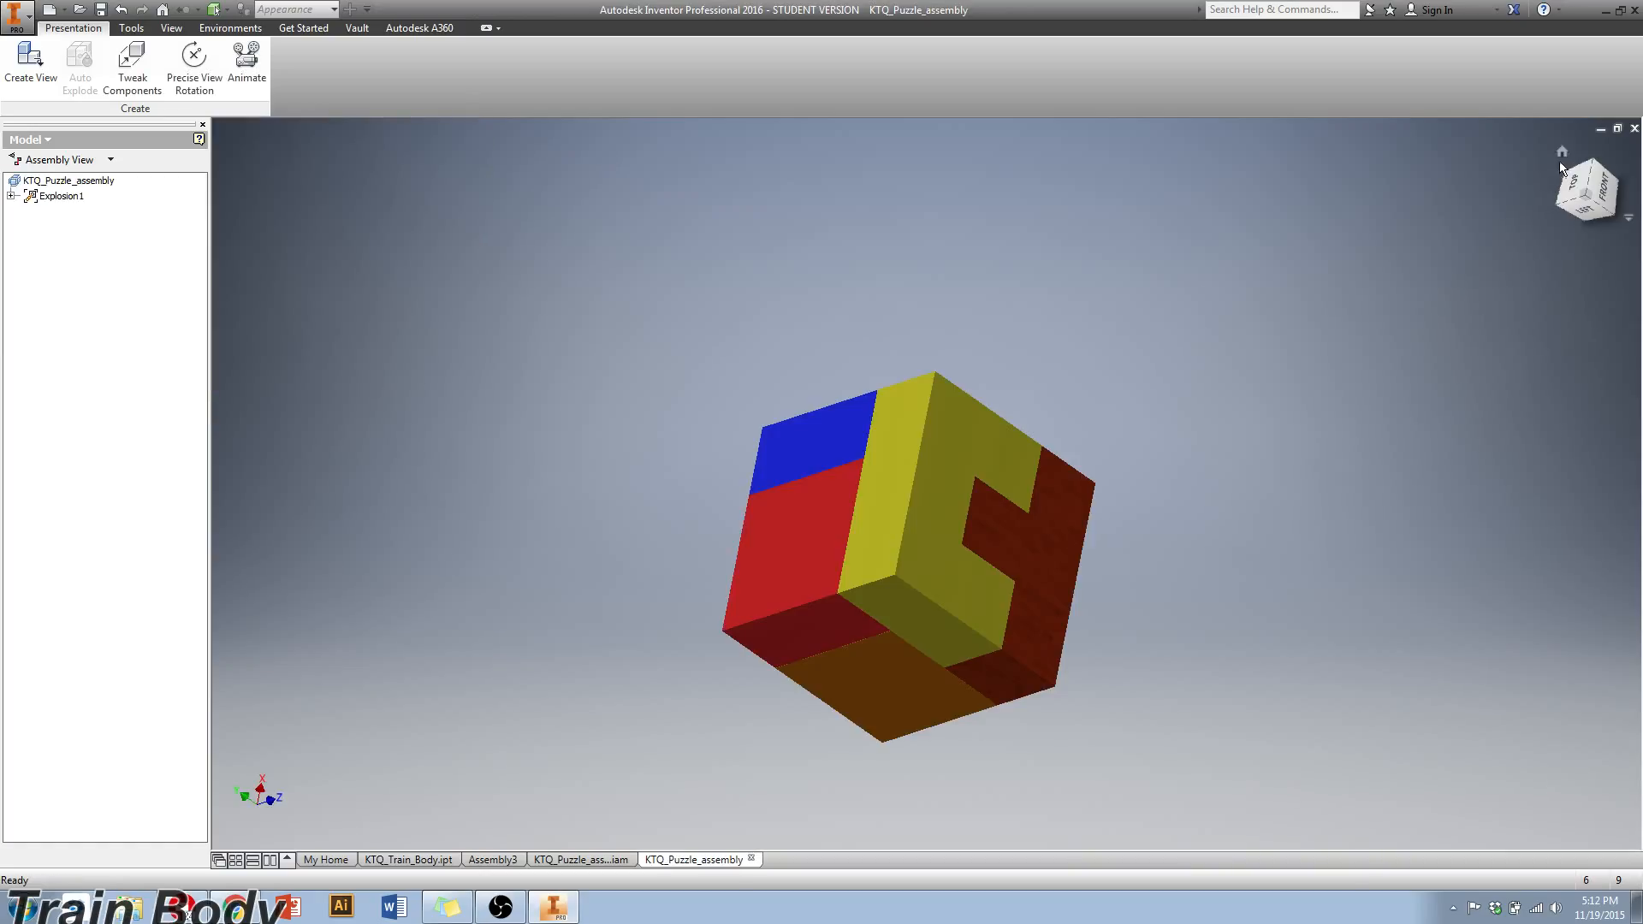
{"action": "left_click", "coordinate": [1563, 153]}
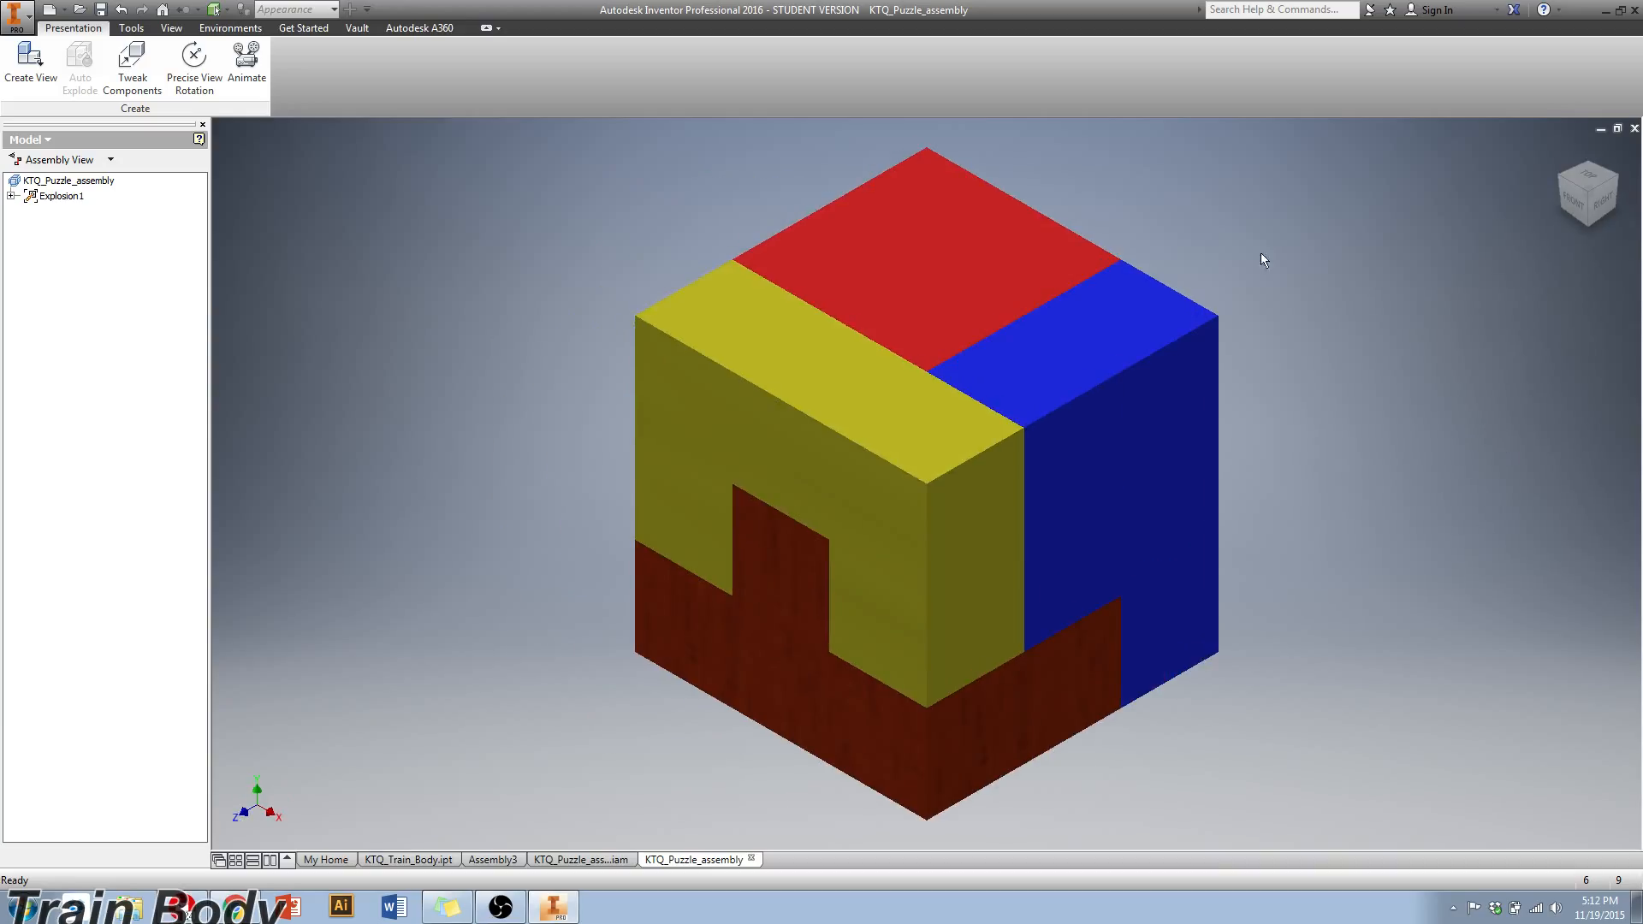
- Save the presentation under the new name KTQ_Puzzle_explode.ipn, including the changes to its dependent files
{"action": "left_click", "coordinate": [15, 18]}
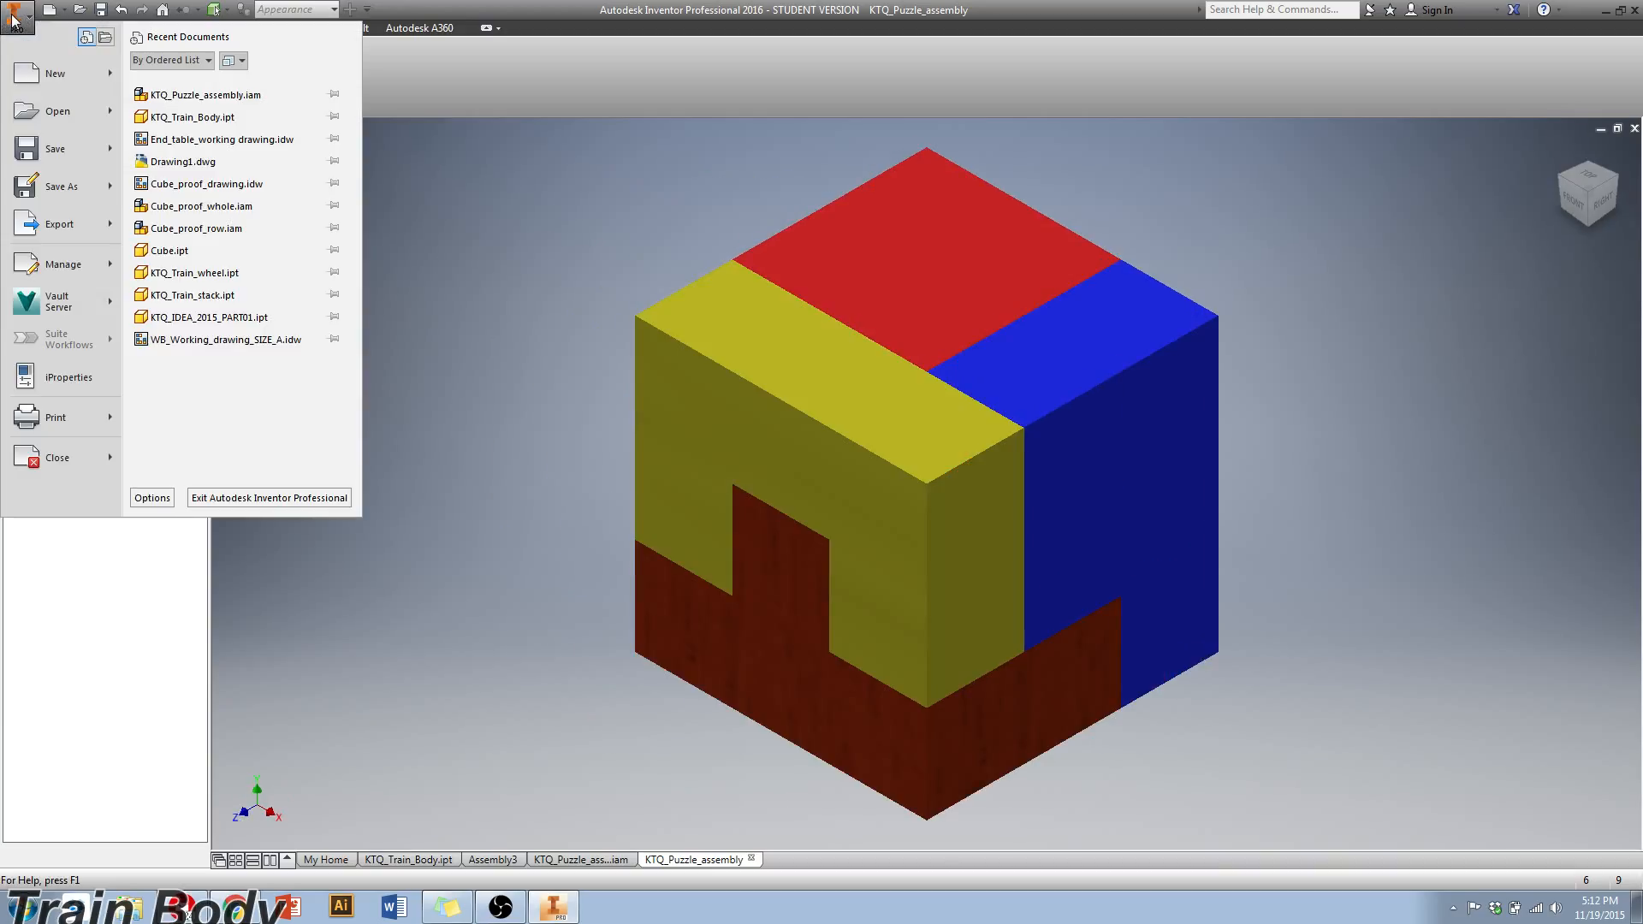
{"action": "left_click", "coordinate": [44, 188]}
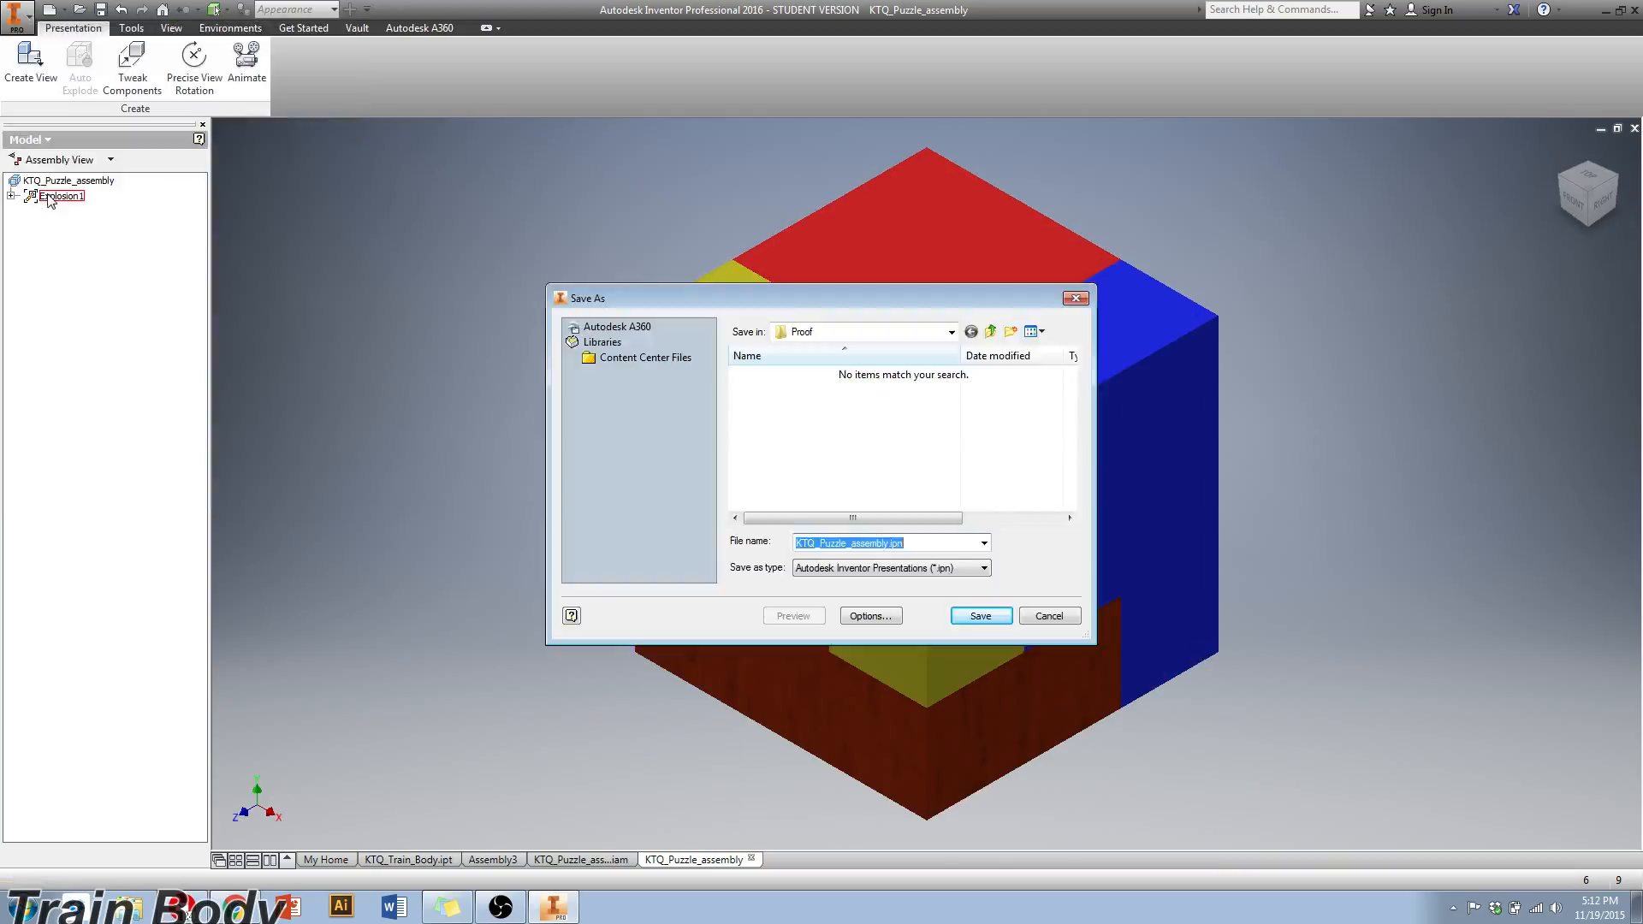
{"action": "left_click", "coordinate": [853, 545]}
{"action": "left_click_drag", "start_coordinate": [852, 545], "coordinate": [866, 545]}
{"action": "type", "text": "explode"}
{"action": "left_click", "coordinate": [984, 616]}
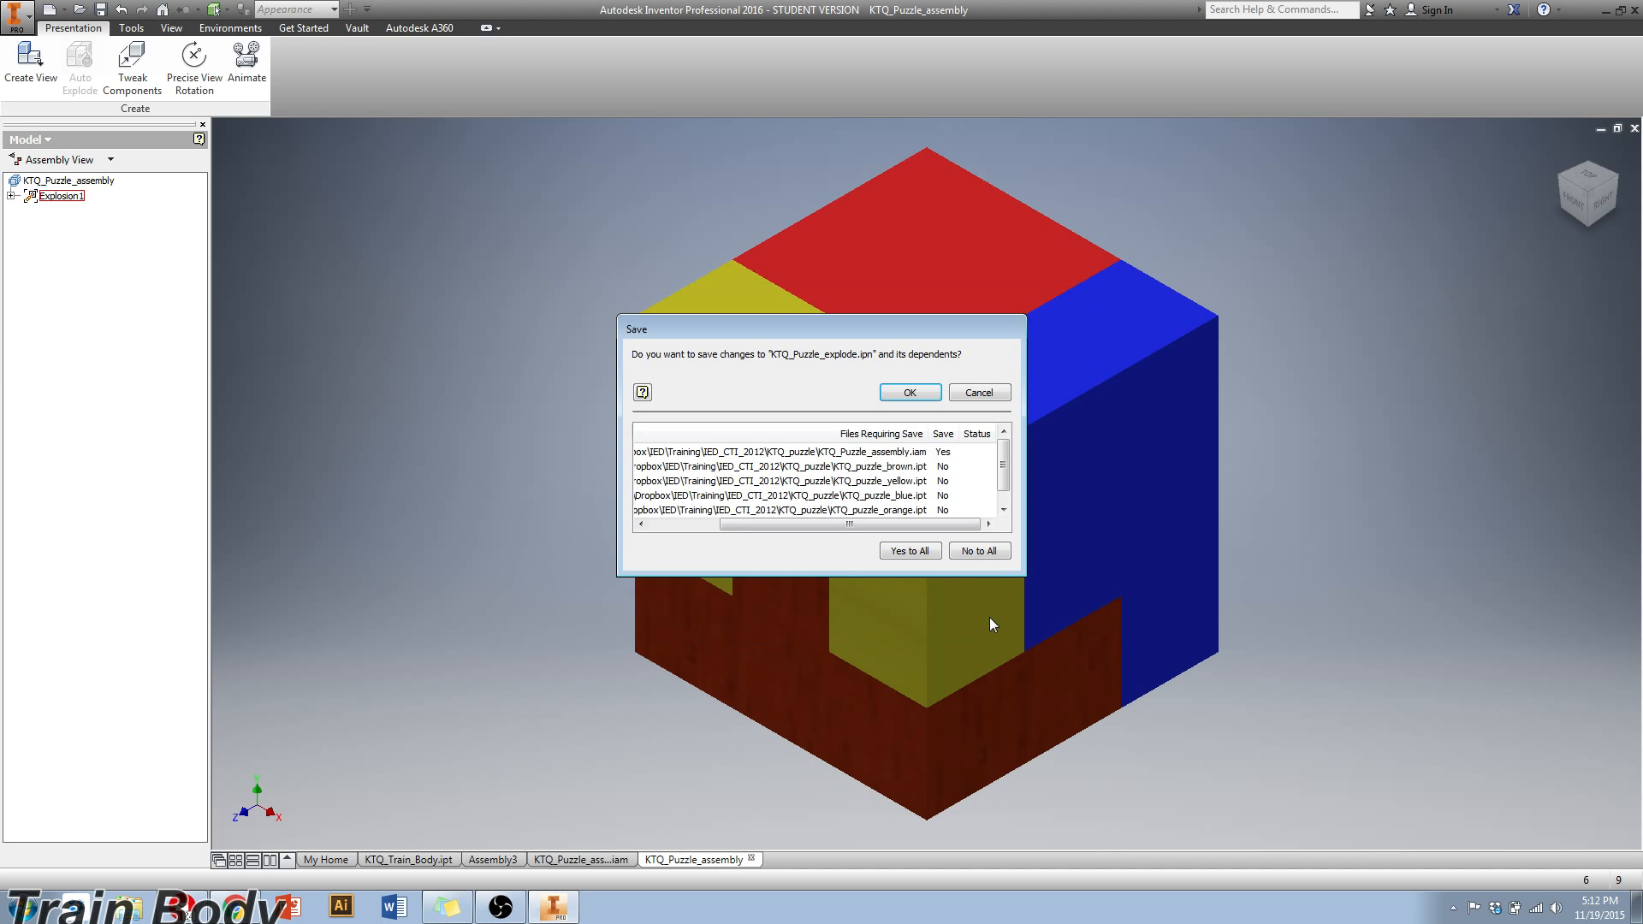
{"action": "left_click", "coordinate": [910, 392]}
{"action": "left_click", "coordinate": [907, 425]}
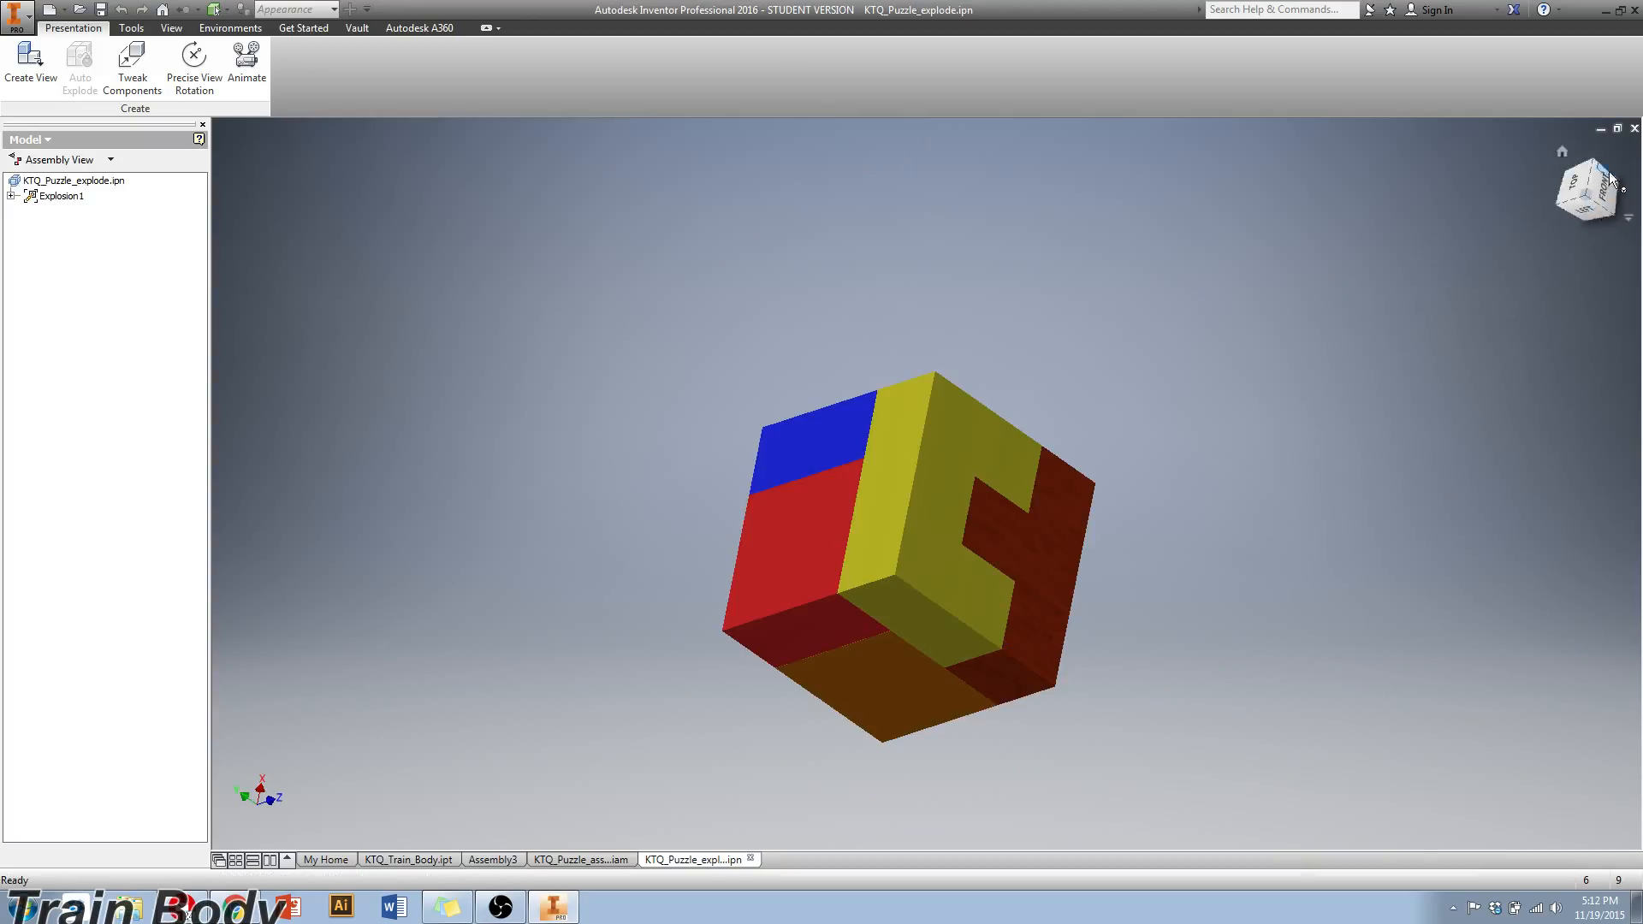
- Orient the puzzle cube to the isometric home view and zoom out to leave room around it
{"action": "left_click", "coordinate": [1563, 153]}
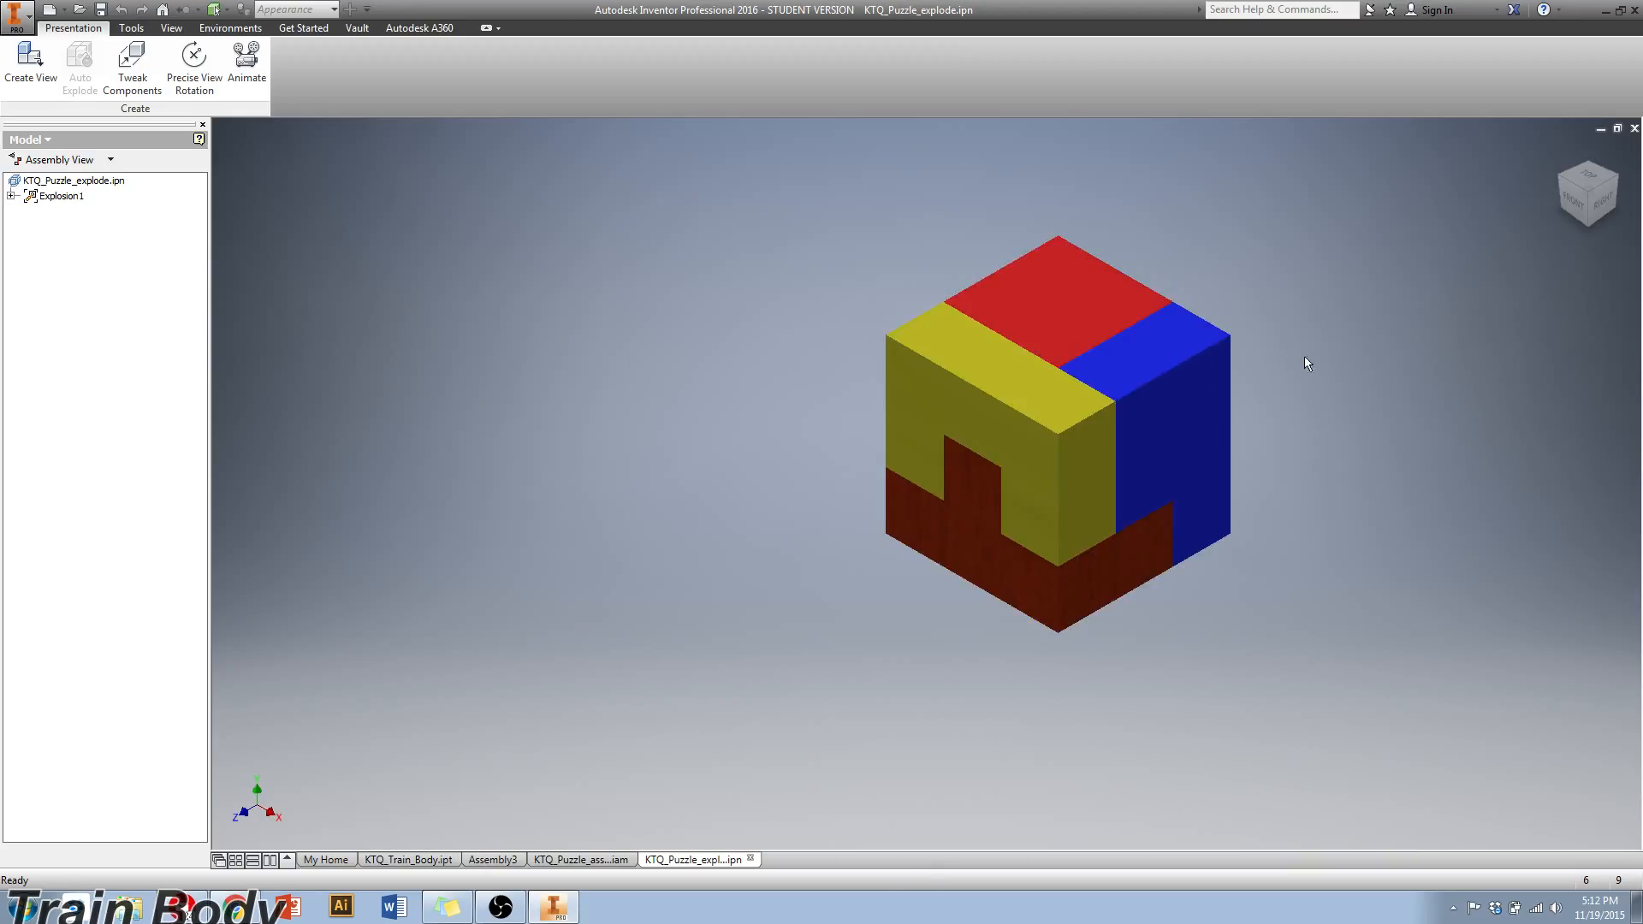
{"action": "key", "text": "F2"}
{"action": "left_click_drag", "start_coordinate": [1304, 355], "coordinate": [1067, 433]}
{"action": "scroll", "coordinate": [1152, 451], "scroll_direction": "up", "scroll_amount": 3}
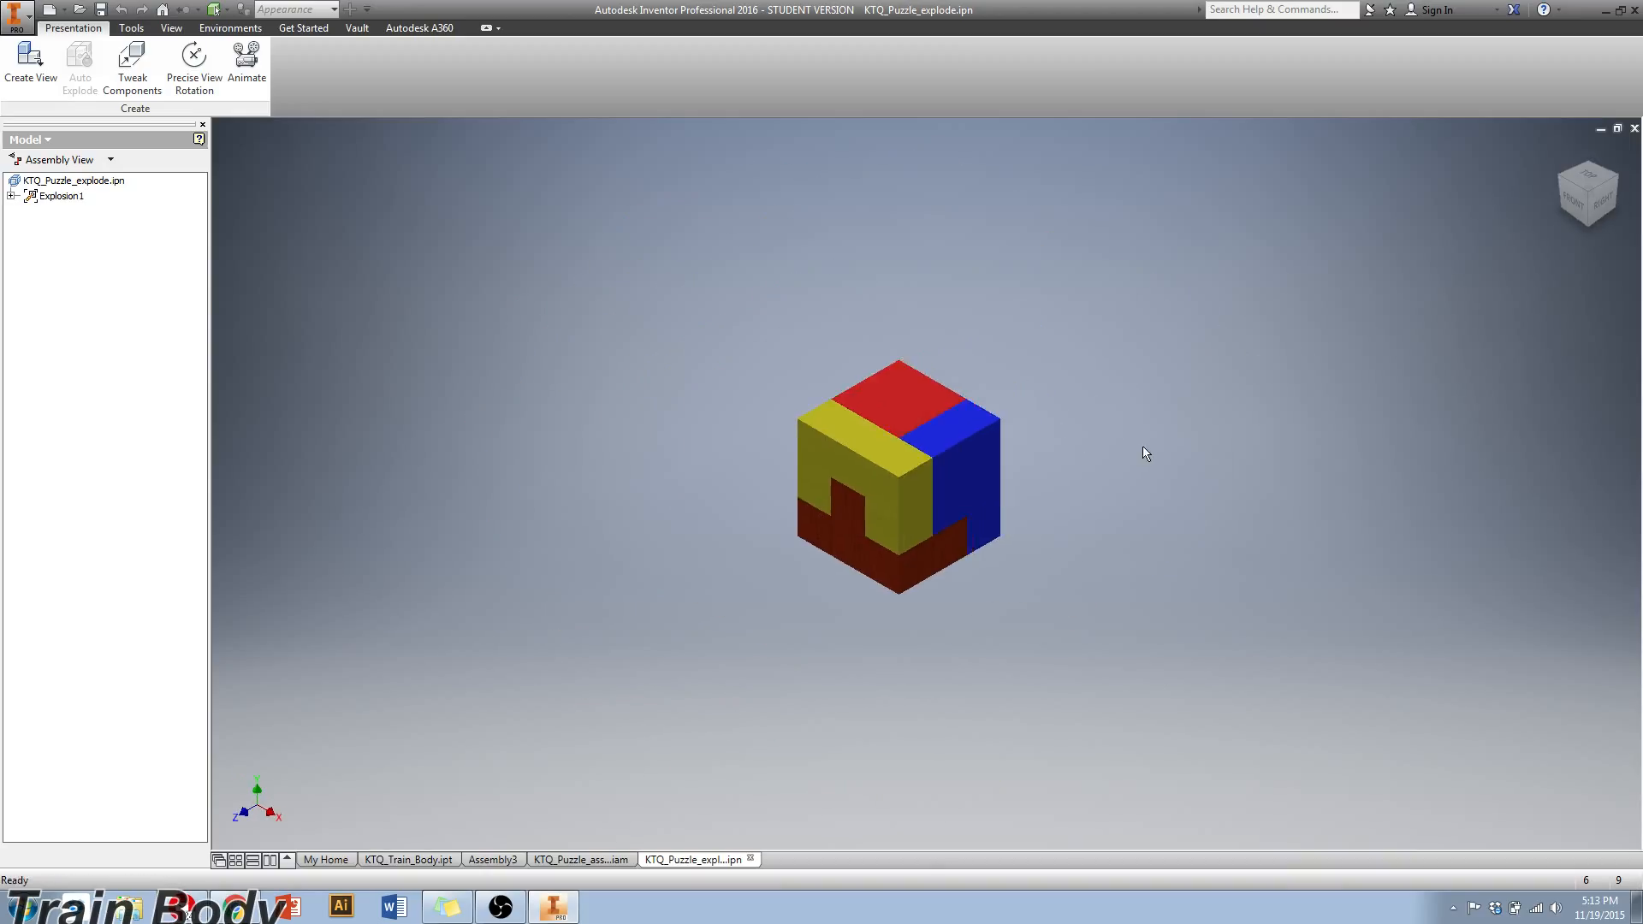
{"action": "left_click", "coordinate": [1588, 199]}
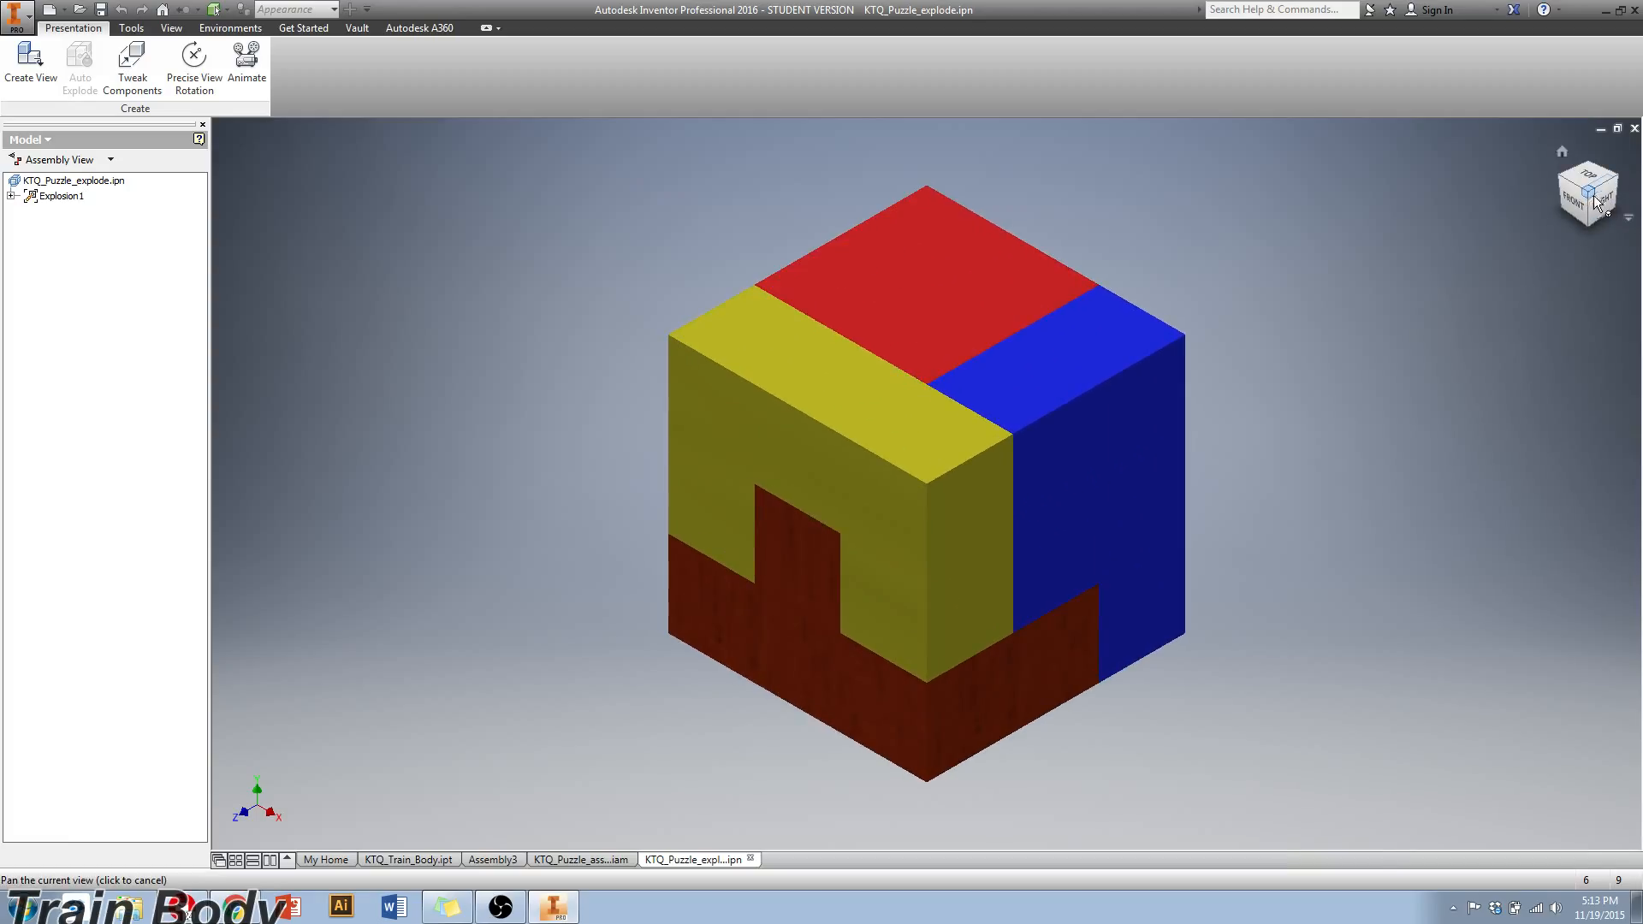
{"action": "scroll", "coordinate": [1471, 333], "scroll_direction": "up", "scroll_amount": 4}
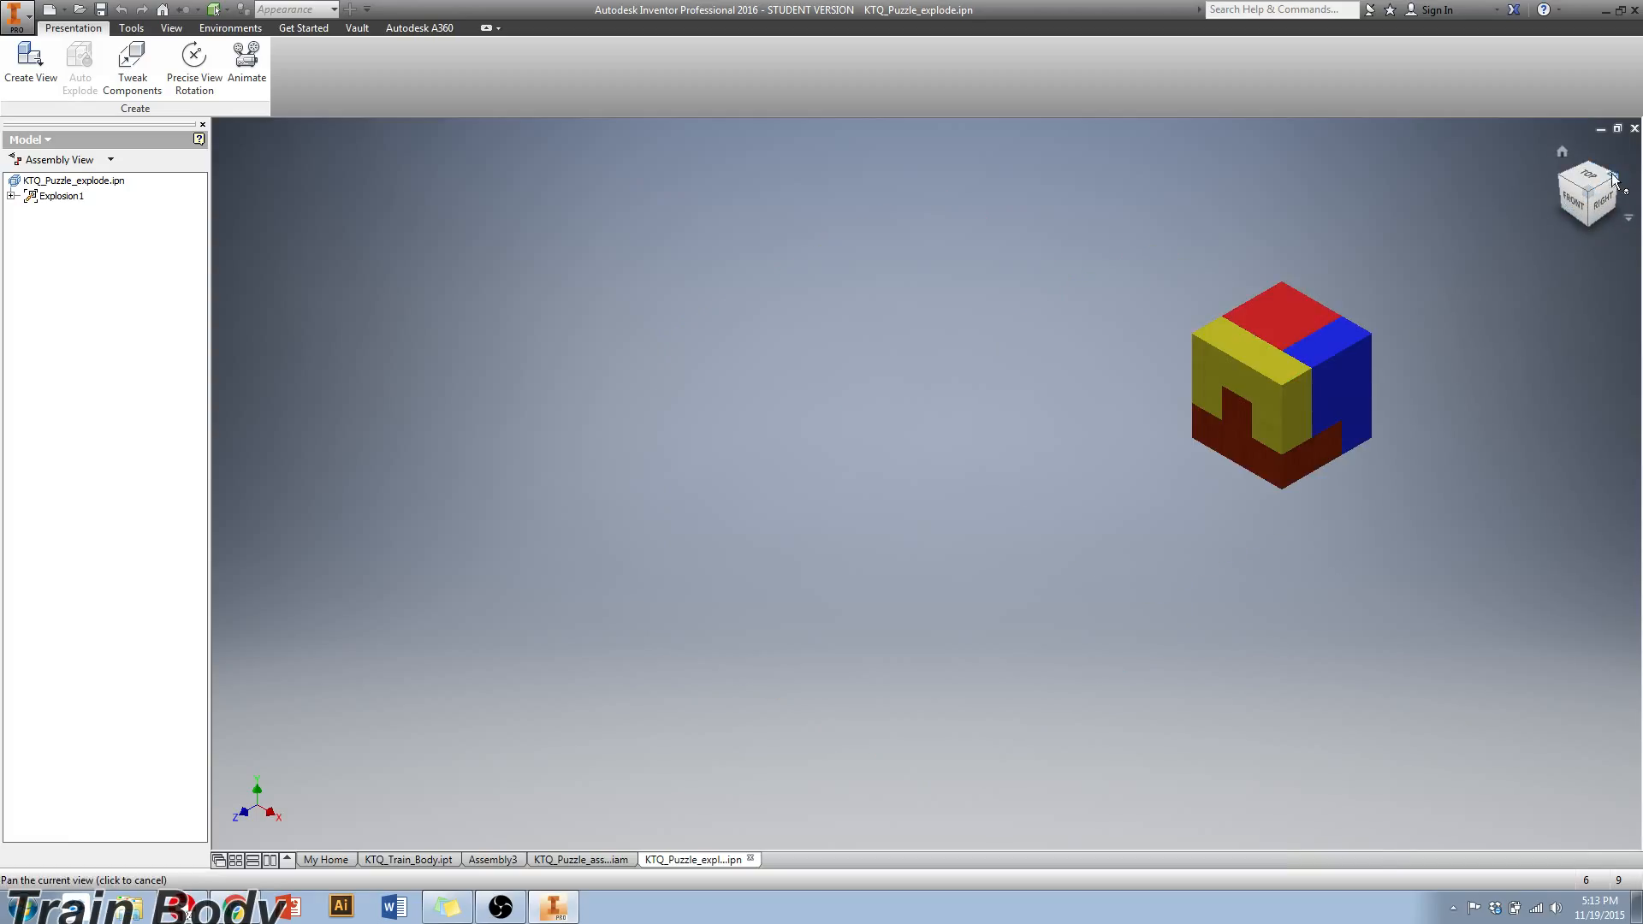
{"action": "mouse_move", "coordinate": [1607, 182]}
{"action": "left_mouse_down"}
{"action": "mouse_move", "coordinate": [1541, 223]}
{"action": "mouse_move", "coordinate": [1580, 218]}
{"action": "left_mouse_up"}
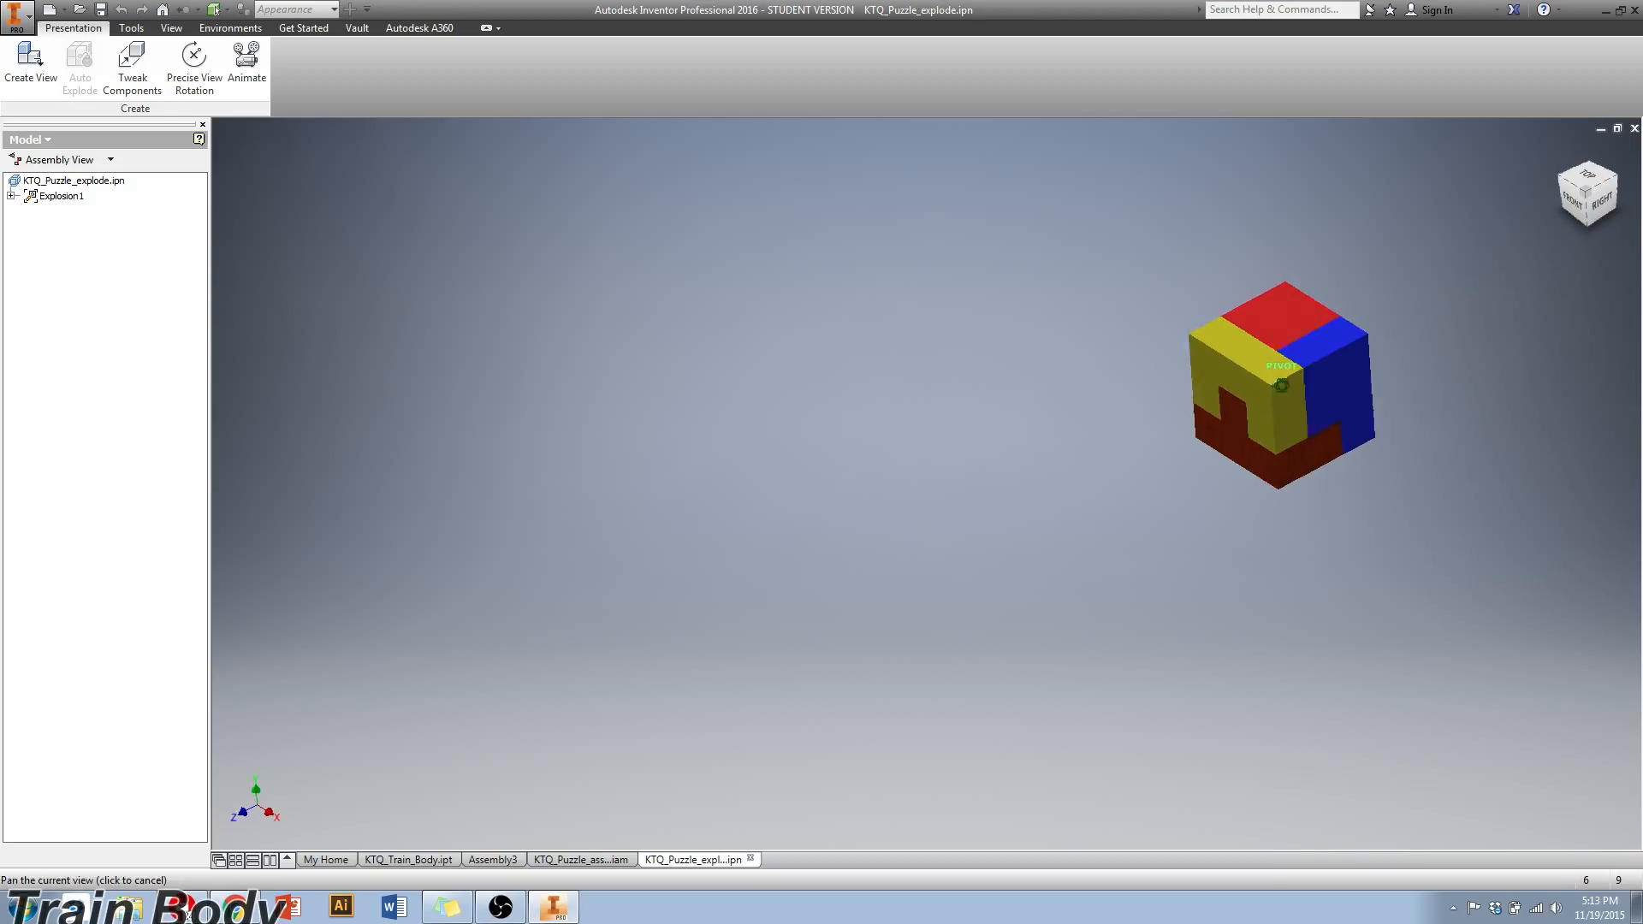
{"action": "left_click", "coordinate": [1589, 196]}
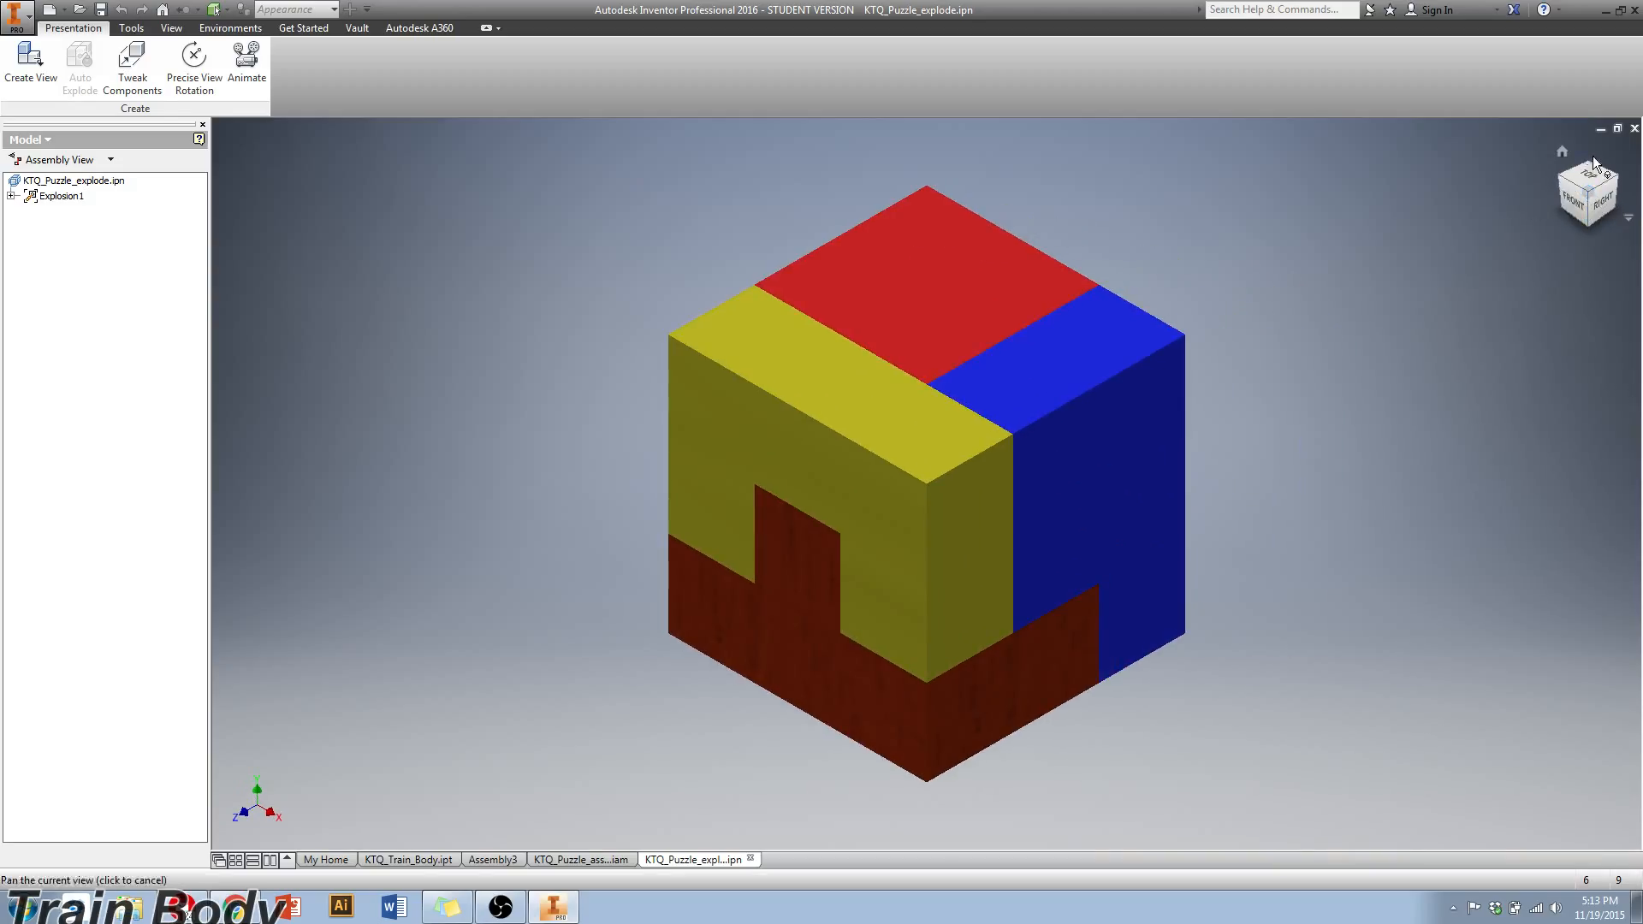
{"action": "scroll", "coordinate": [1292, 286], "scroll_direction": "down", "scroll_amount": 3}
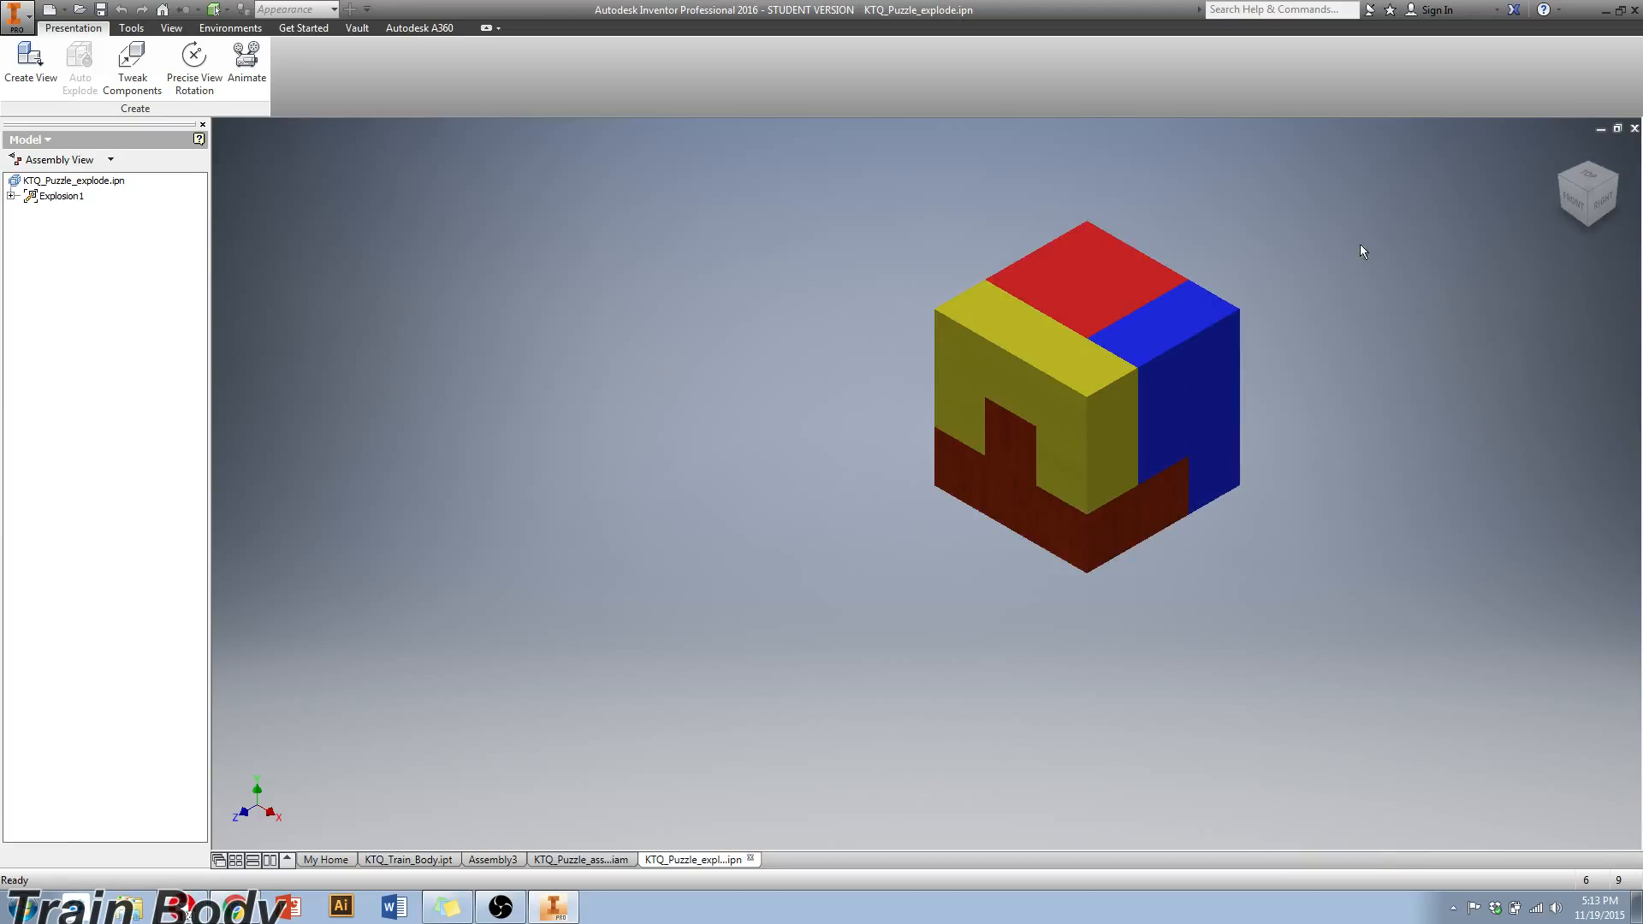
{"action": "scroll", "coordinate": [1284, 308], "scroll_direction": "down", "scroll_amount": 2}
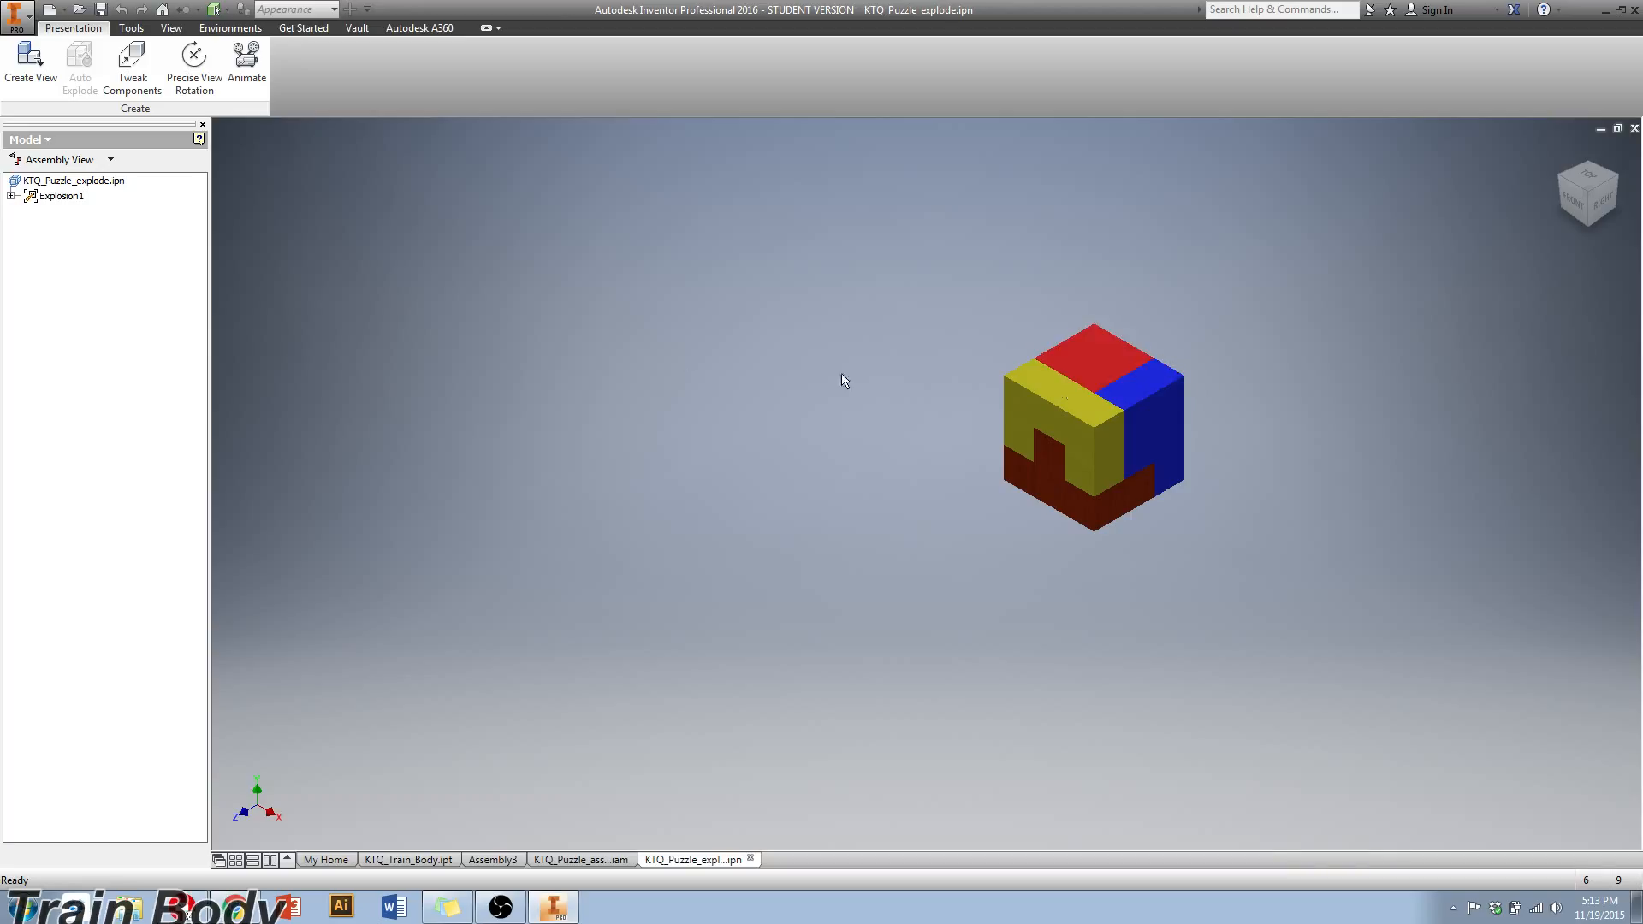
- Tweak the yellow piece straight out from the front of the cube by about 3.15 in
{"action": "left_click", "coordinate": [125, 68]}
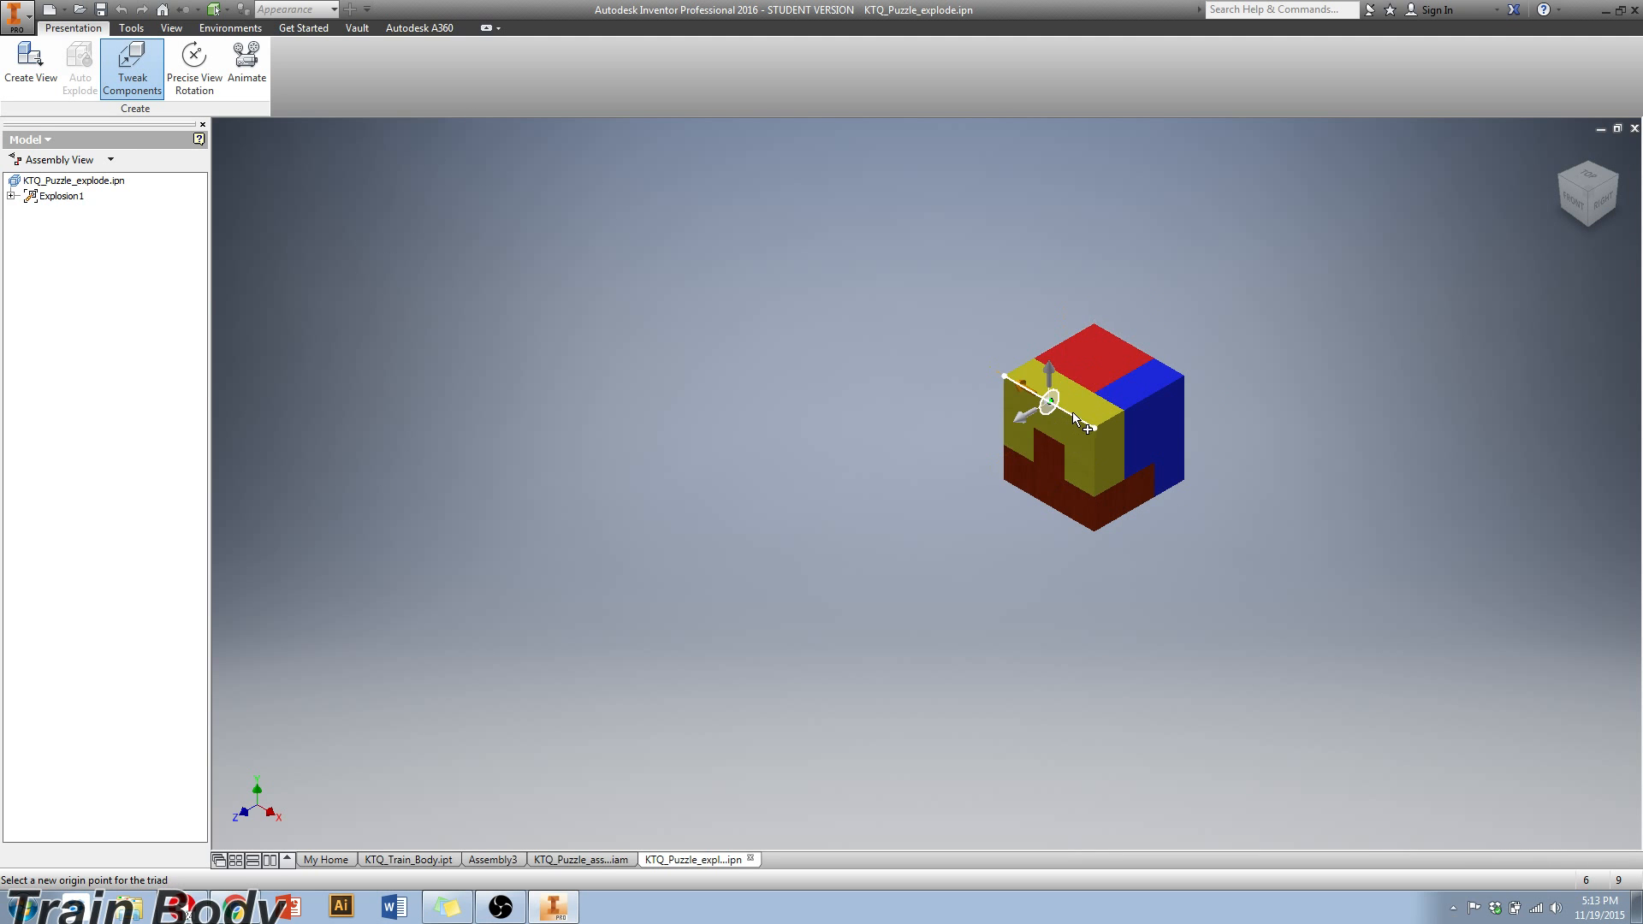
{"action": "left_click", "coordinate": [1031, 426]}
{"action": "left_click", "coordinate": [1034, 427]}
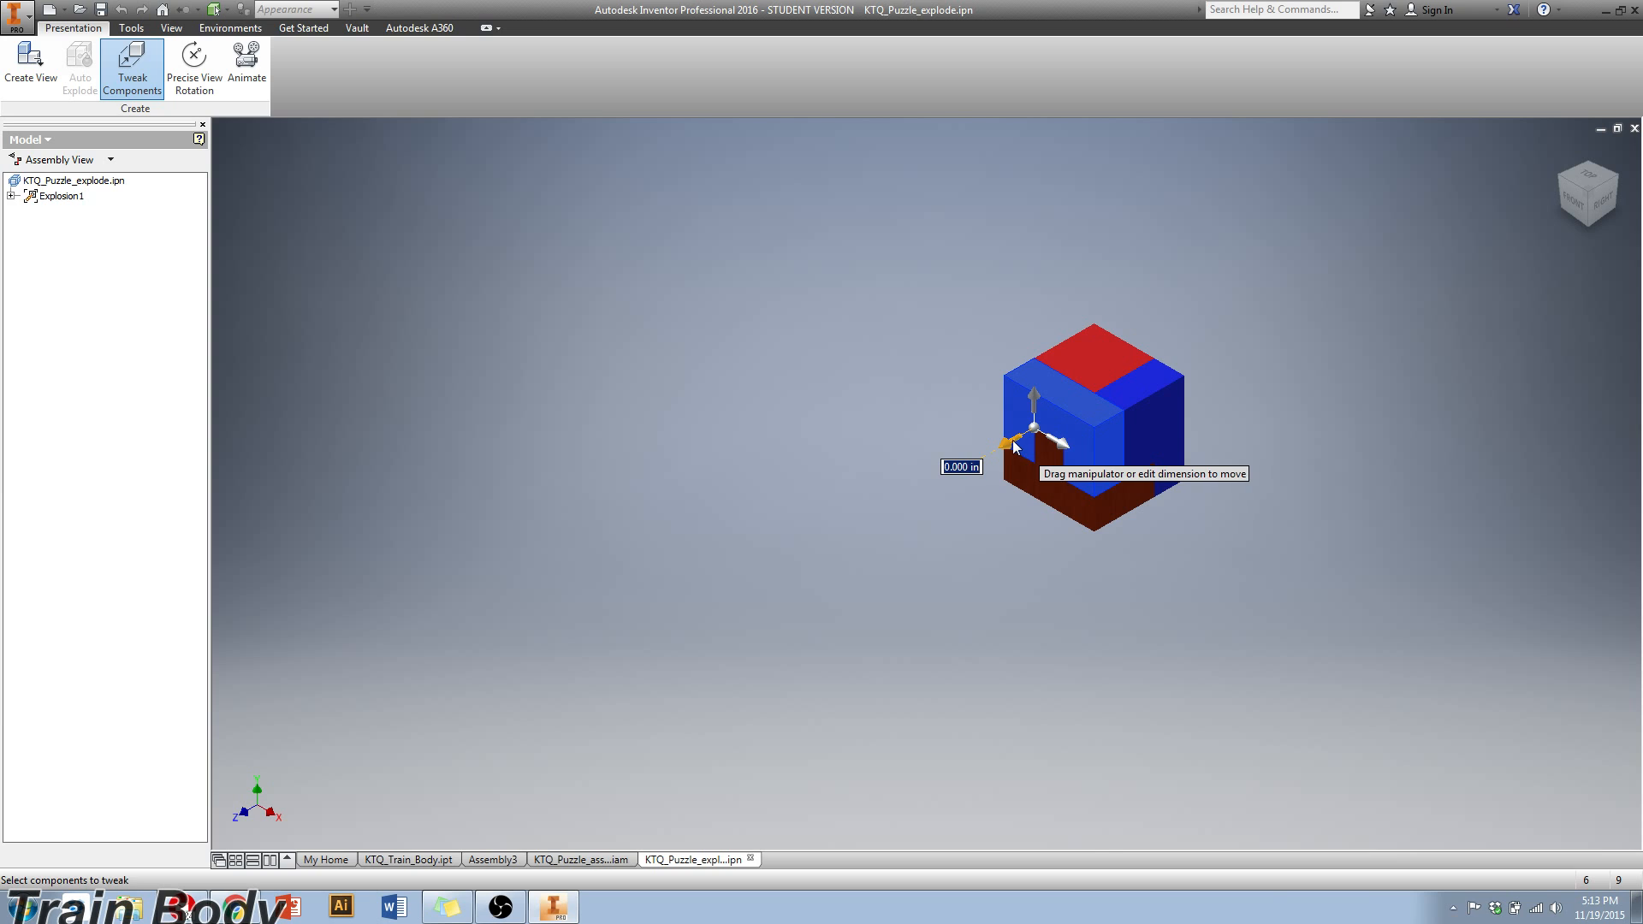
{"action": "left_click_drag", "start_coordinate": [1016, 446], "coordinate": [882, 511]}
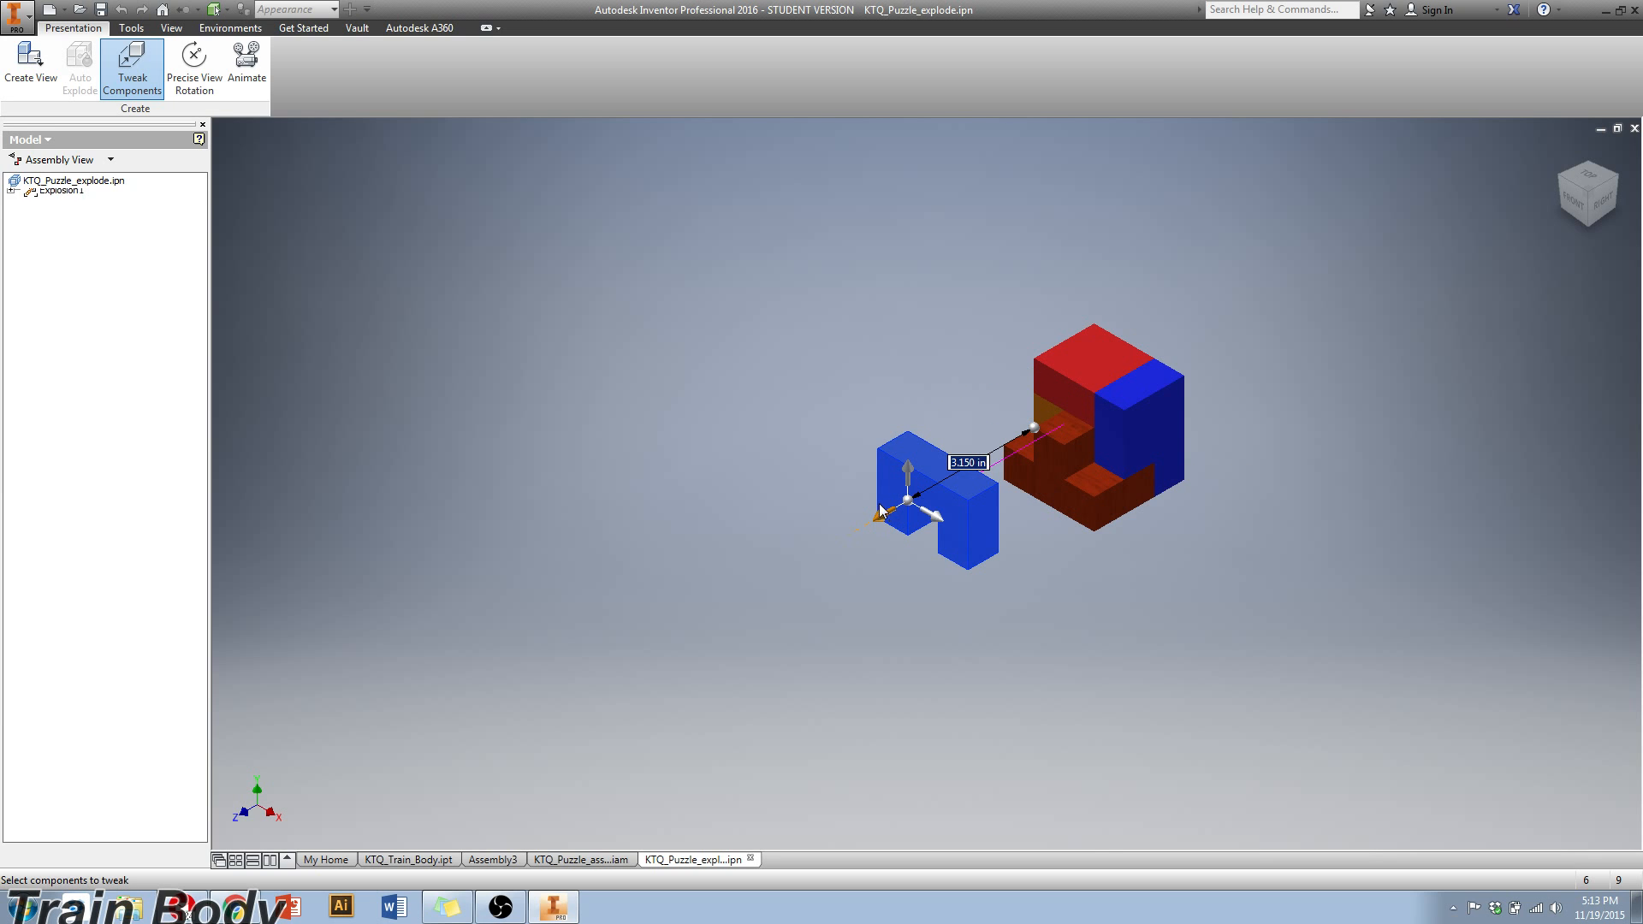
{"action": "key", "text": "Escape"}
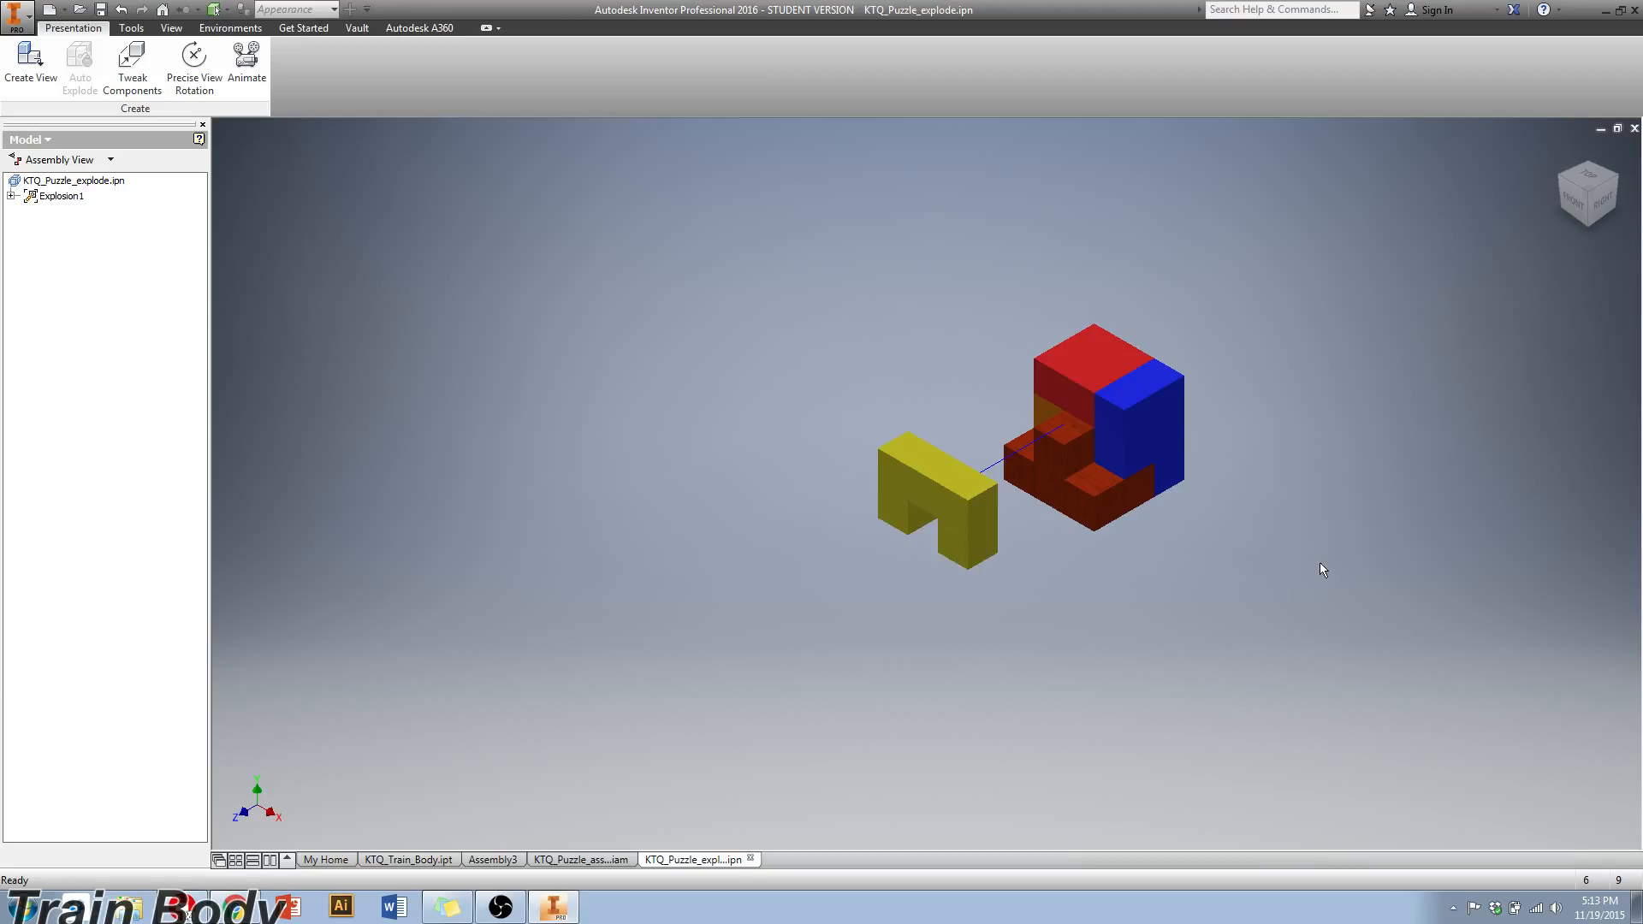
- Tweak the blue piece straight out from the right face of the cube, clear of the other pieces
{"action": "key", "text": "t"}
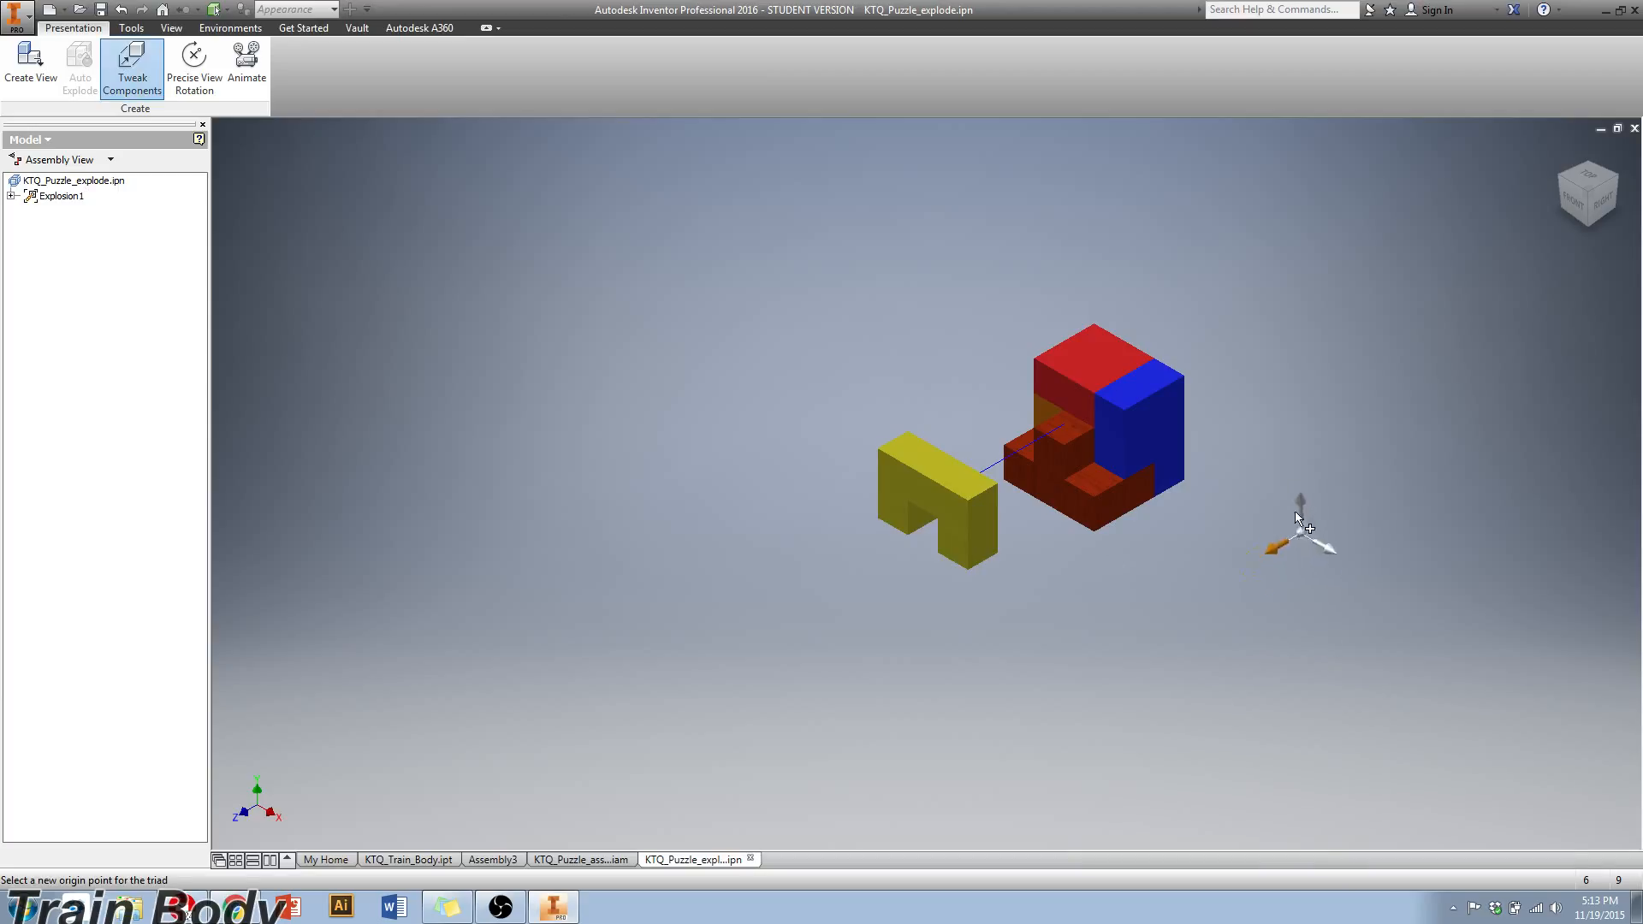
{"action": "left_click", "coordinate": [1157, 437]}
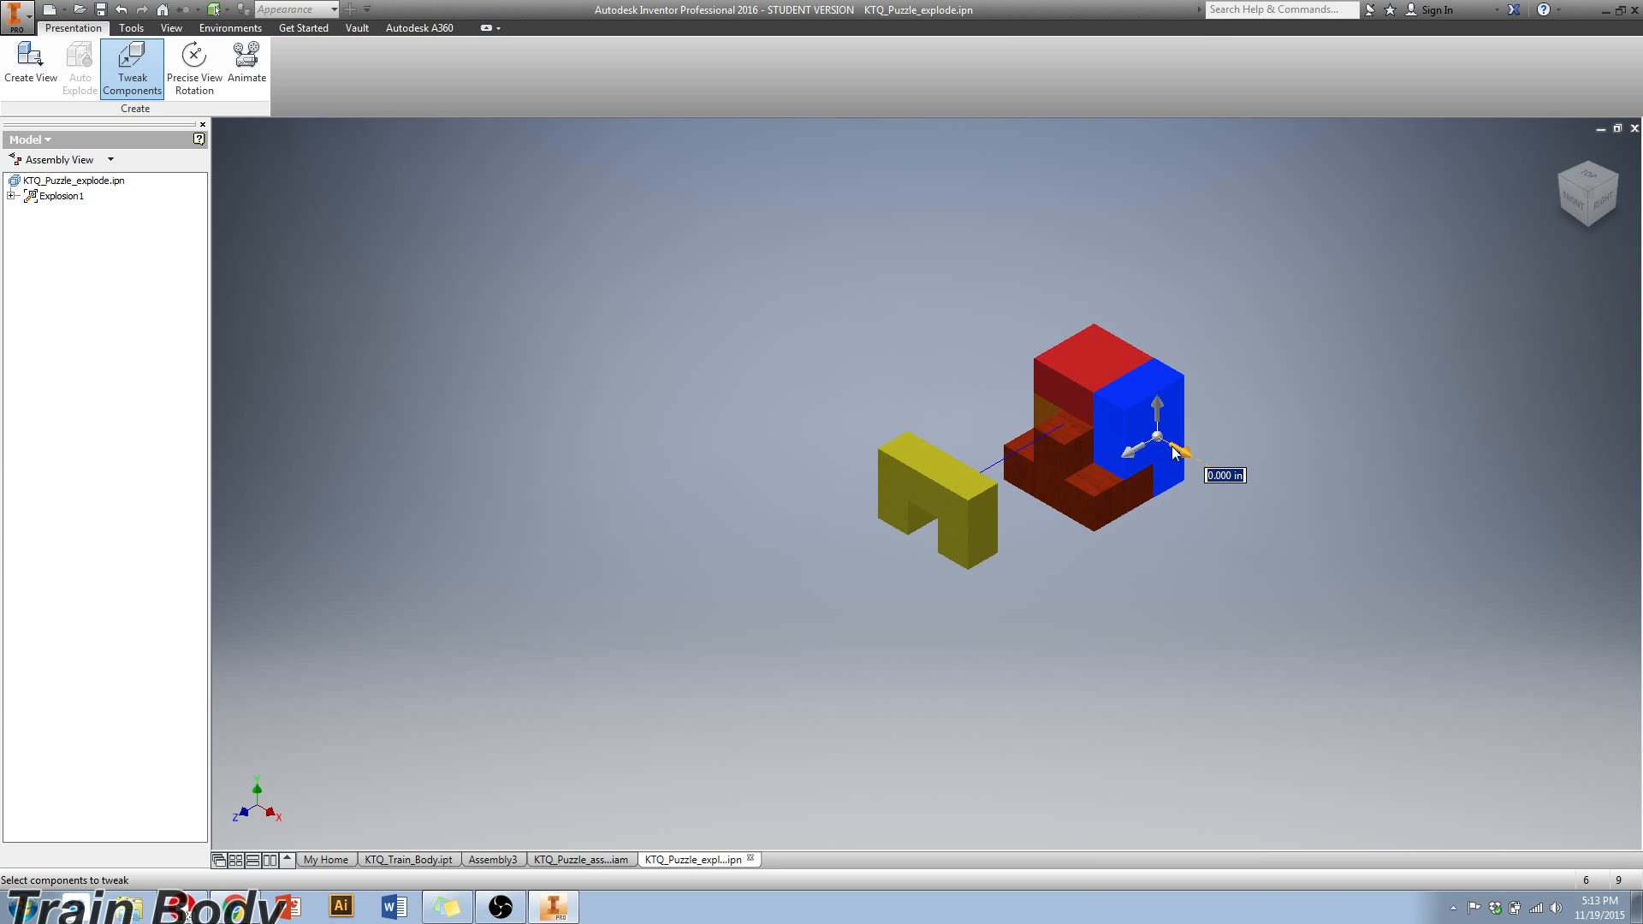
{"action": "left_click_drag", "start_coordinate": [1181, 455], "coordinate": [1299, 530]}
{"action": "key", "text": "Escape"}
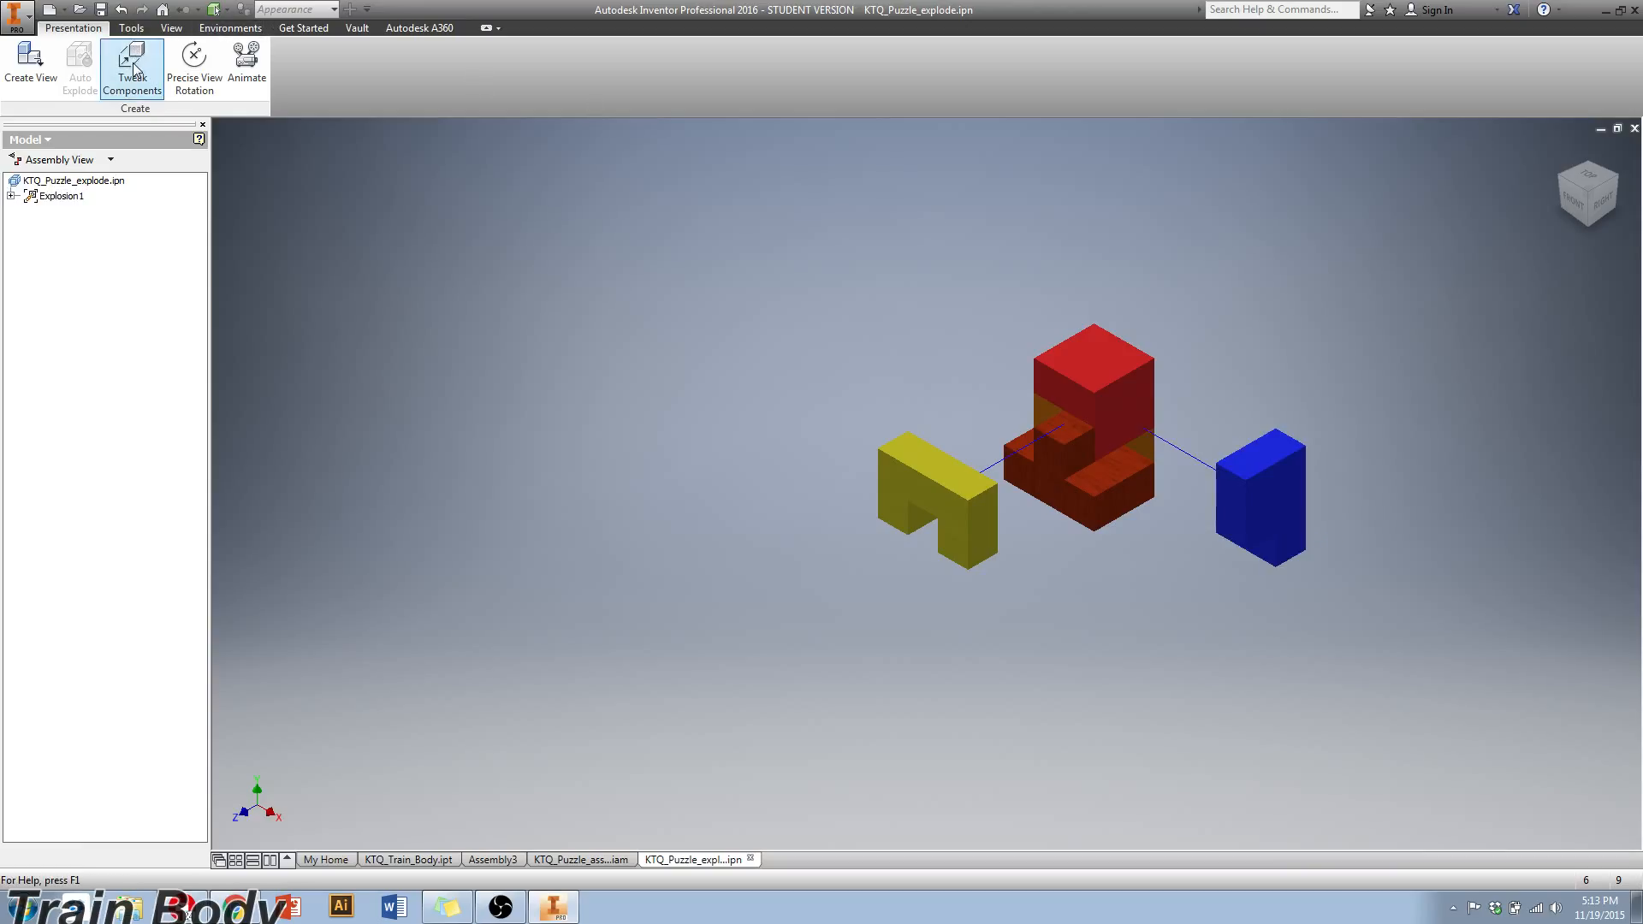
- Tweak the red piece straight up out of the cube by about 2.2 in
{"action": "key", "text": "t"}
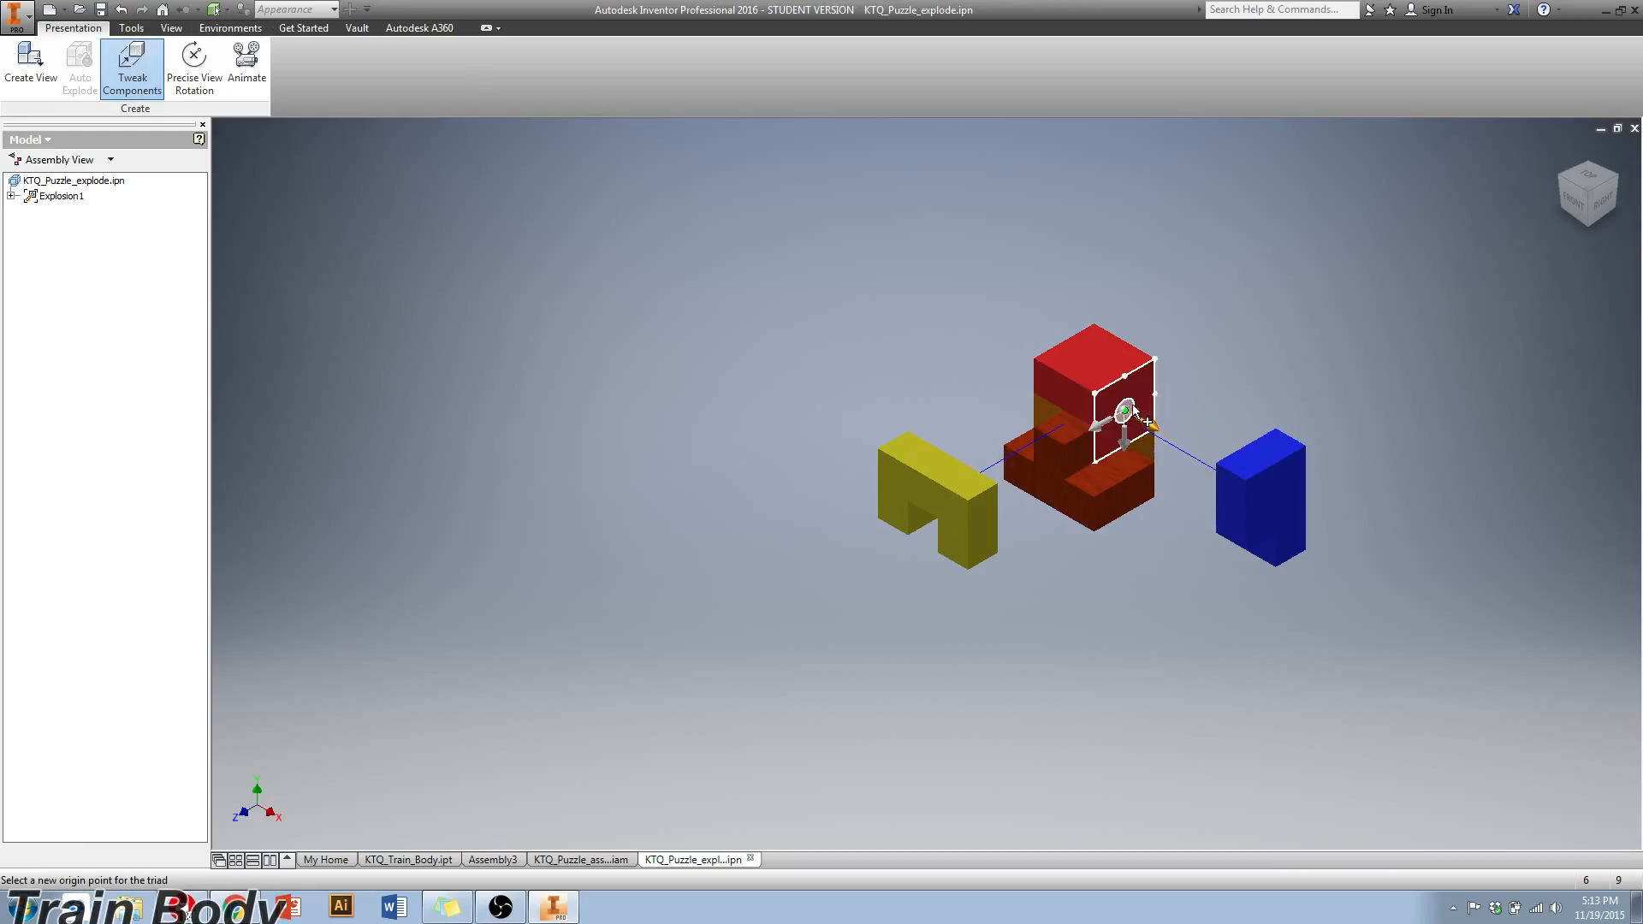
{"action": "left_click", "coordinate": [1125, 412]}
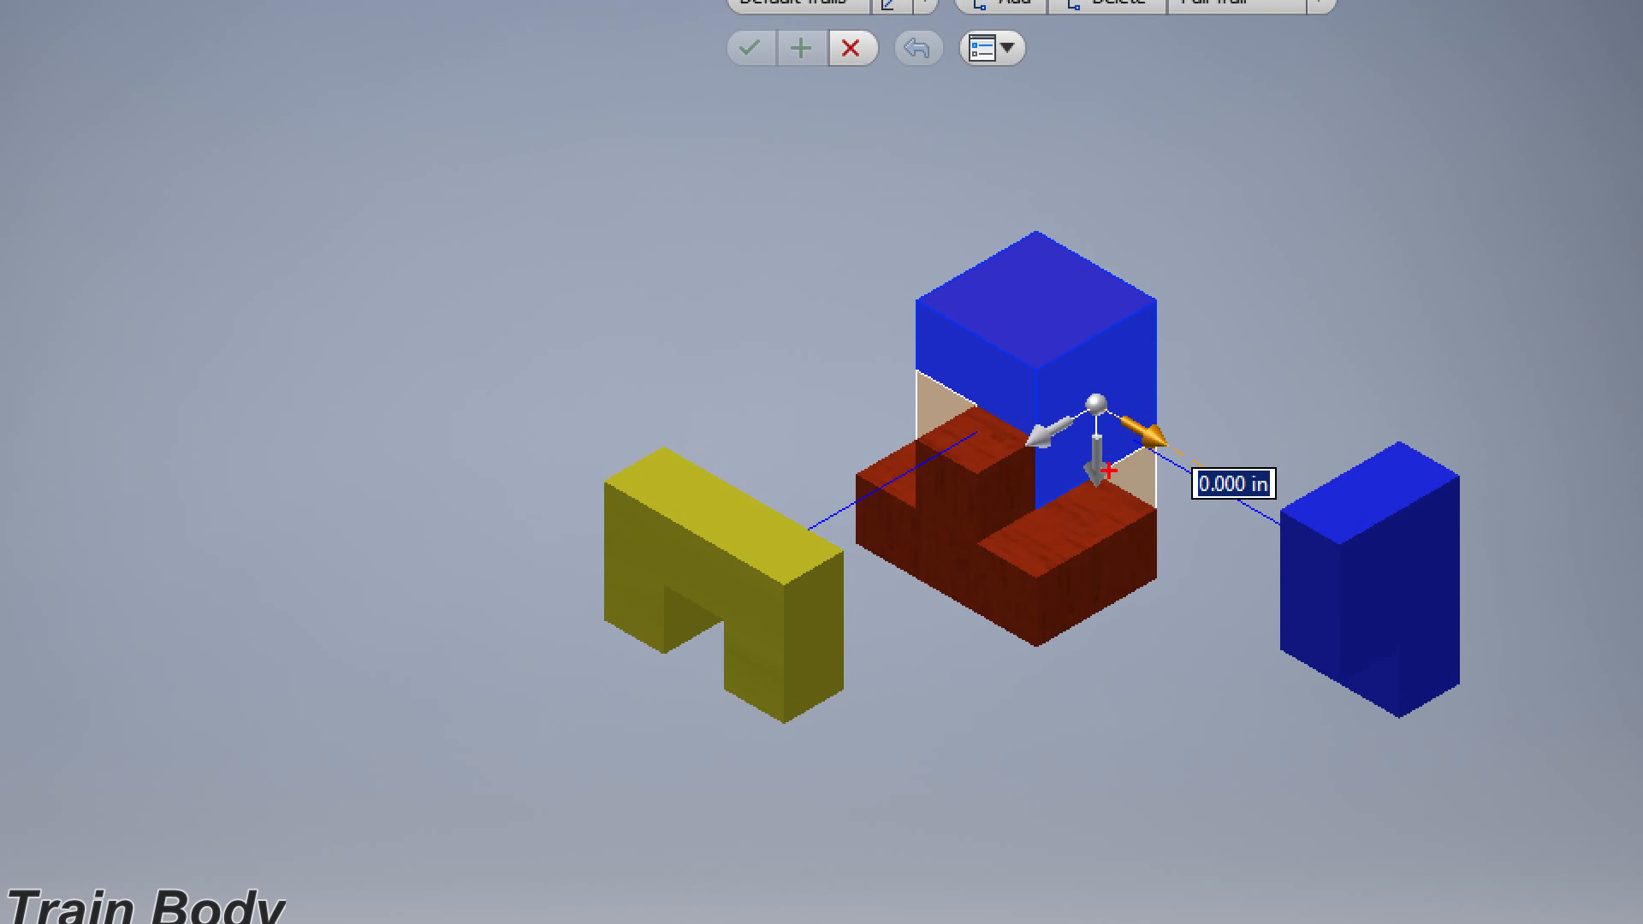
{"action": "mouse_move", "coordinate": [1109, 470]}
{"action": "left_mouse_down"}
{"action": "mouse_move", "coordinate": [1099, 428]}
{"action": "mouse_move", "coordinate": [1082, 479]}
{"action": "mouse_move", "coordinate": [1104, 424]}
{"action": "left_mouse_up"}
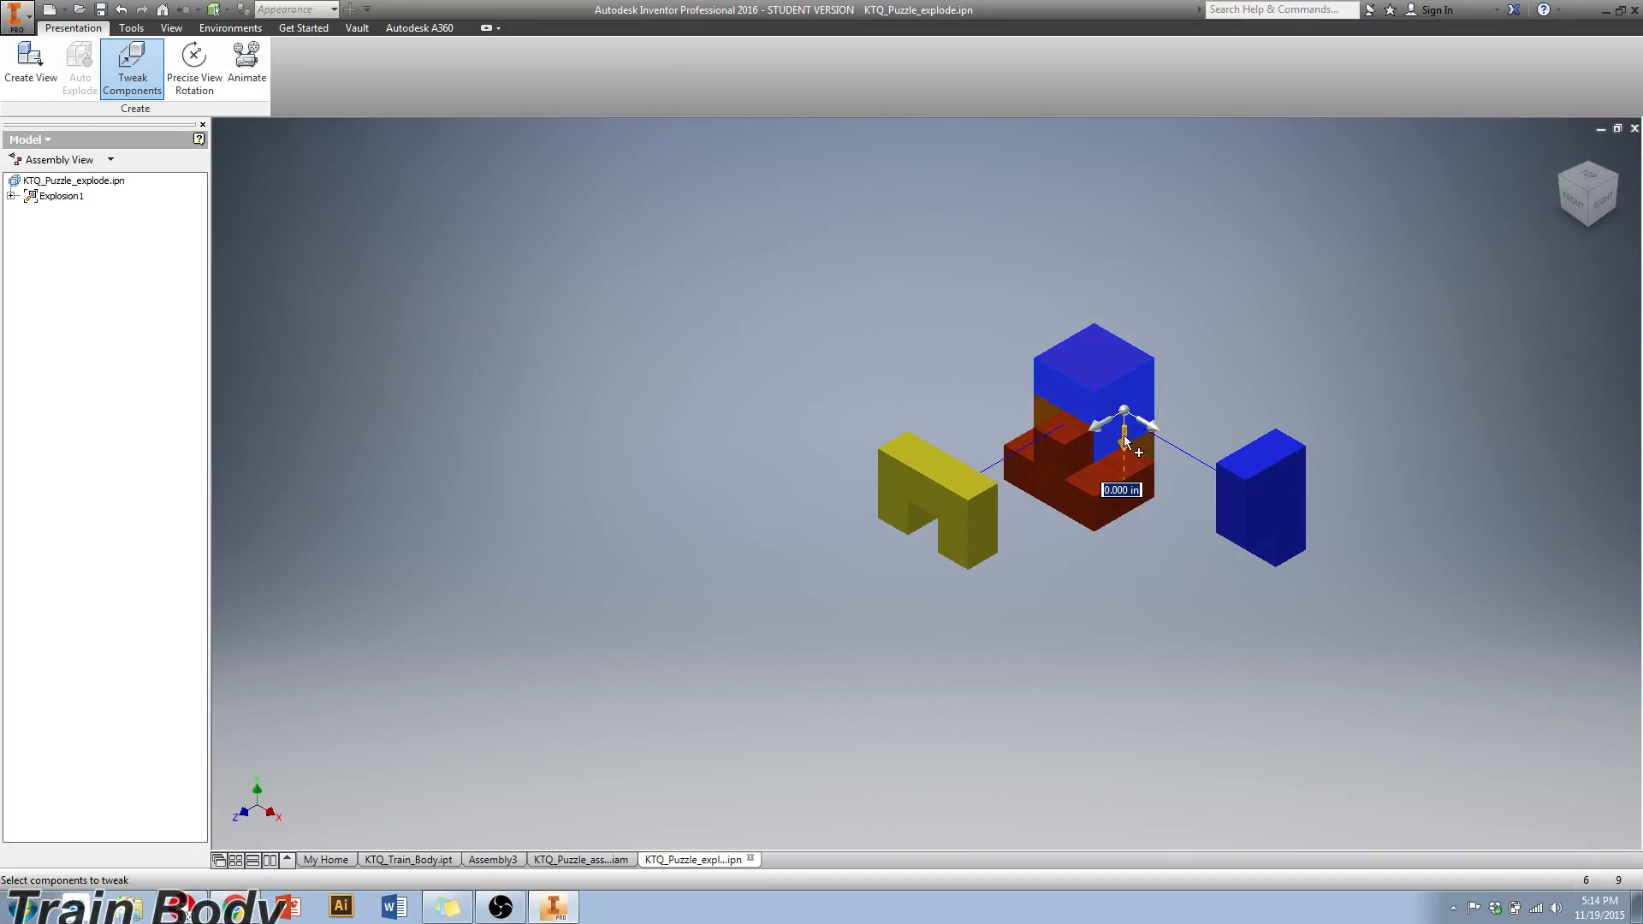
{"action": "left_click_drag", "start_coordinate": [1125, 430], "coordinate": [1121, 332]}
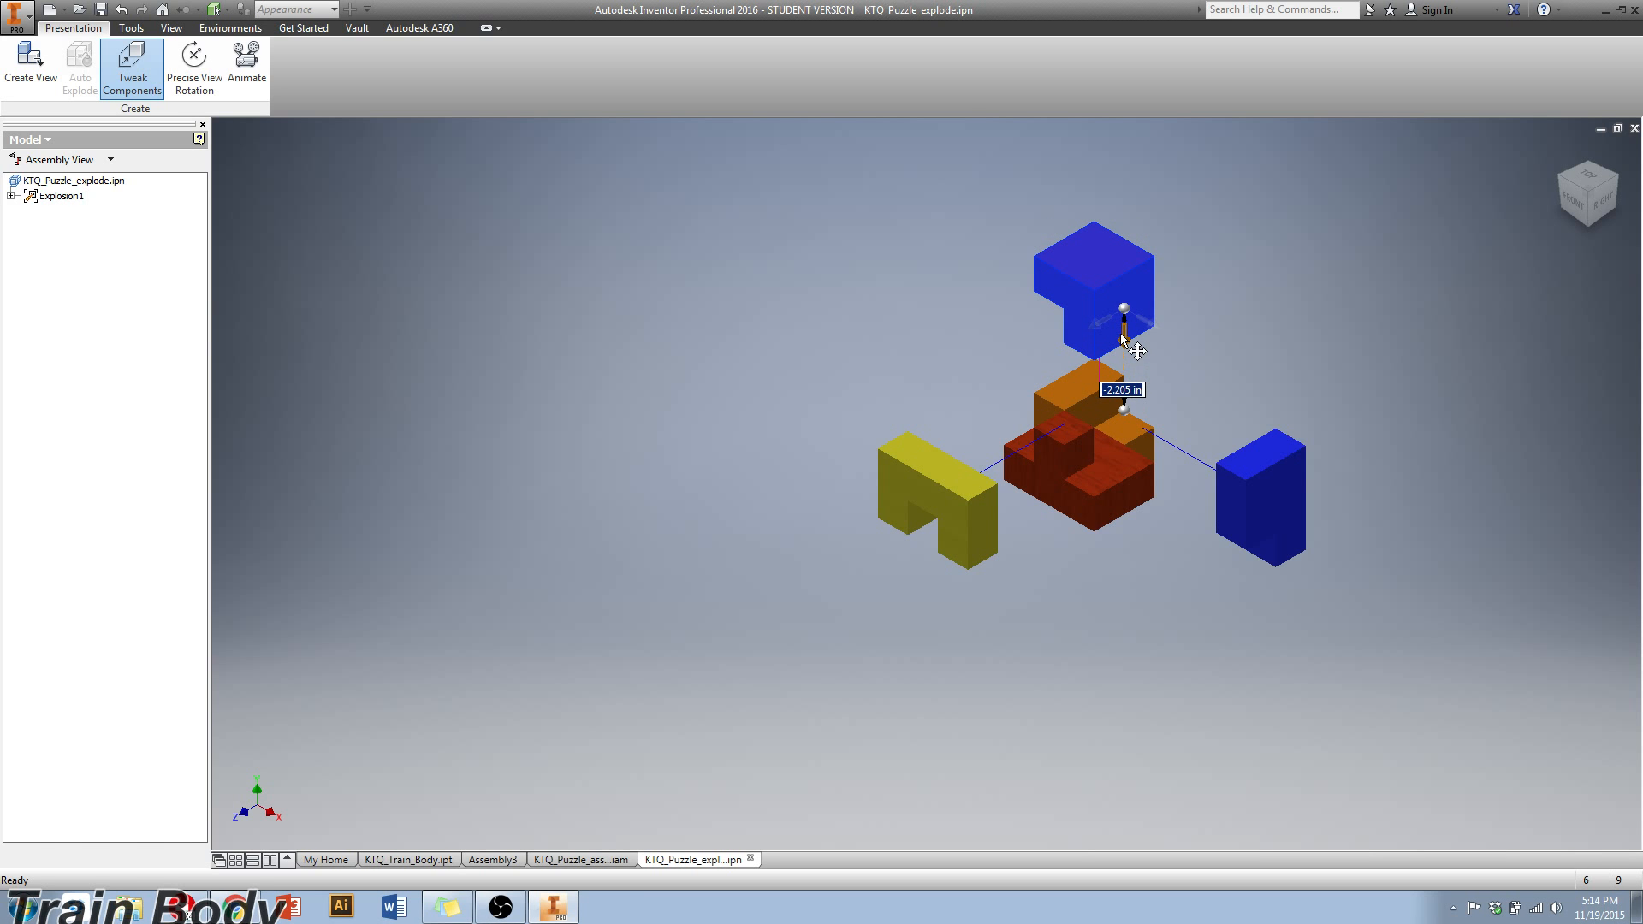
{"action": "left_click", "coordinate": [1169, 284]}
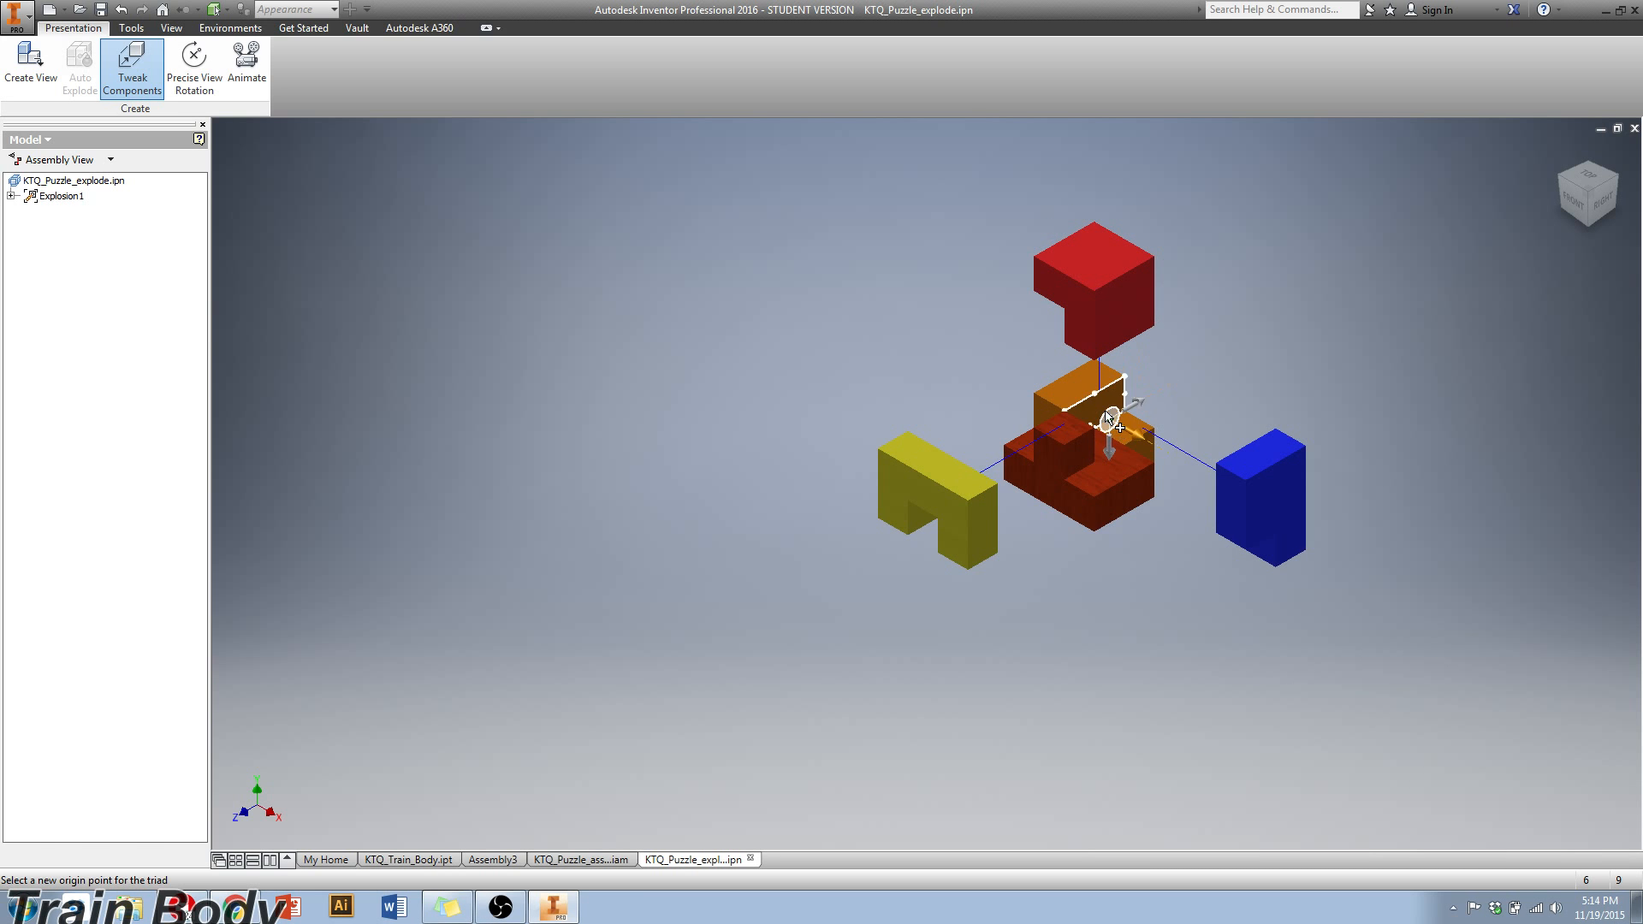
- Tweak the orange piece about 2.97 in out of the cube, in the direction opposite to the blue piece, and finish tweaking
{"action": "left_click", "coordinate": [1076, 387]}
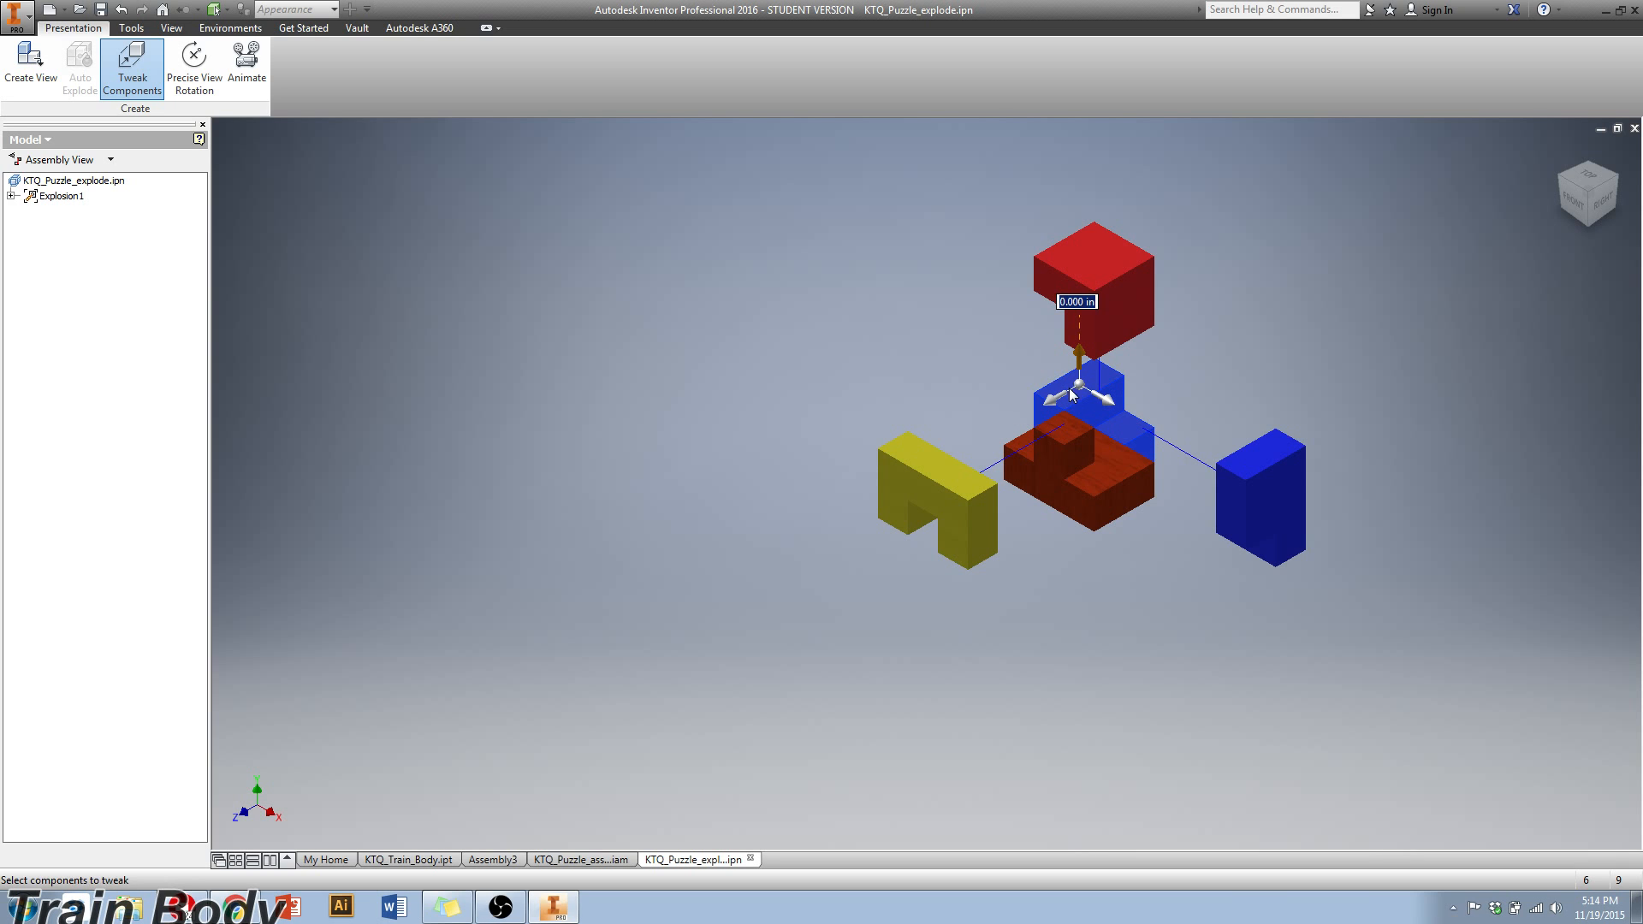
{"action": "left_click_drag", "start_coordinate": [1108, 404], "coordinate": [988, 349]}
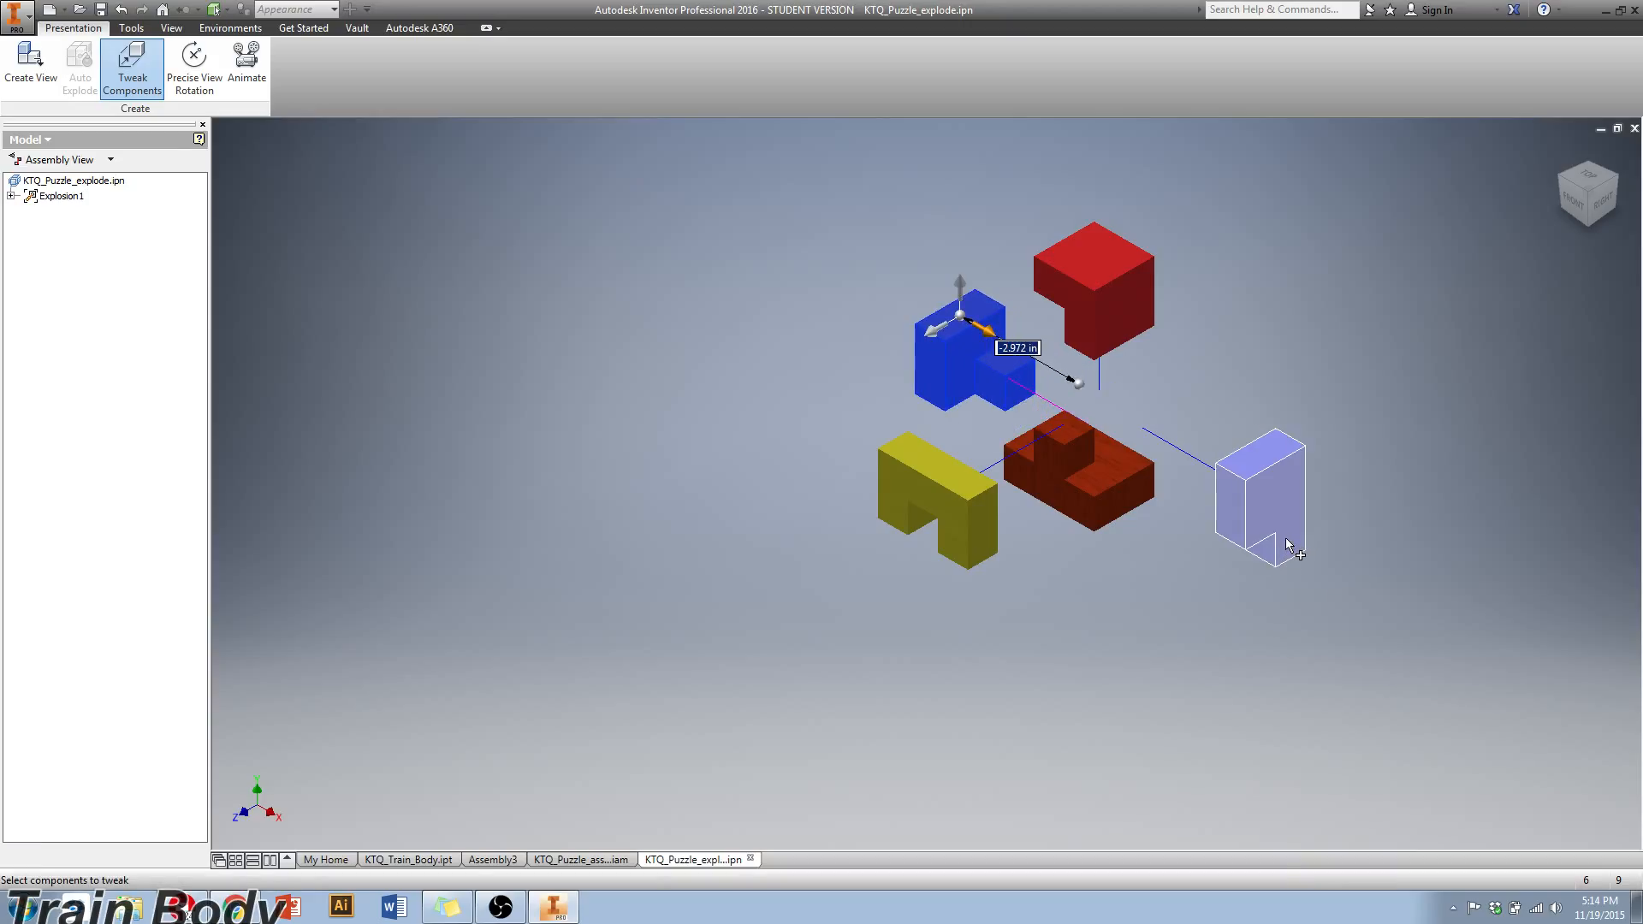
{"action": "key", "text": "Escape"}
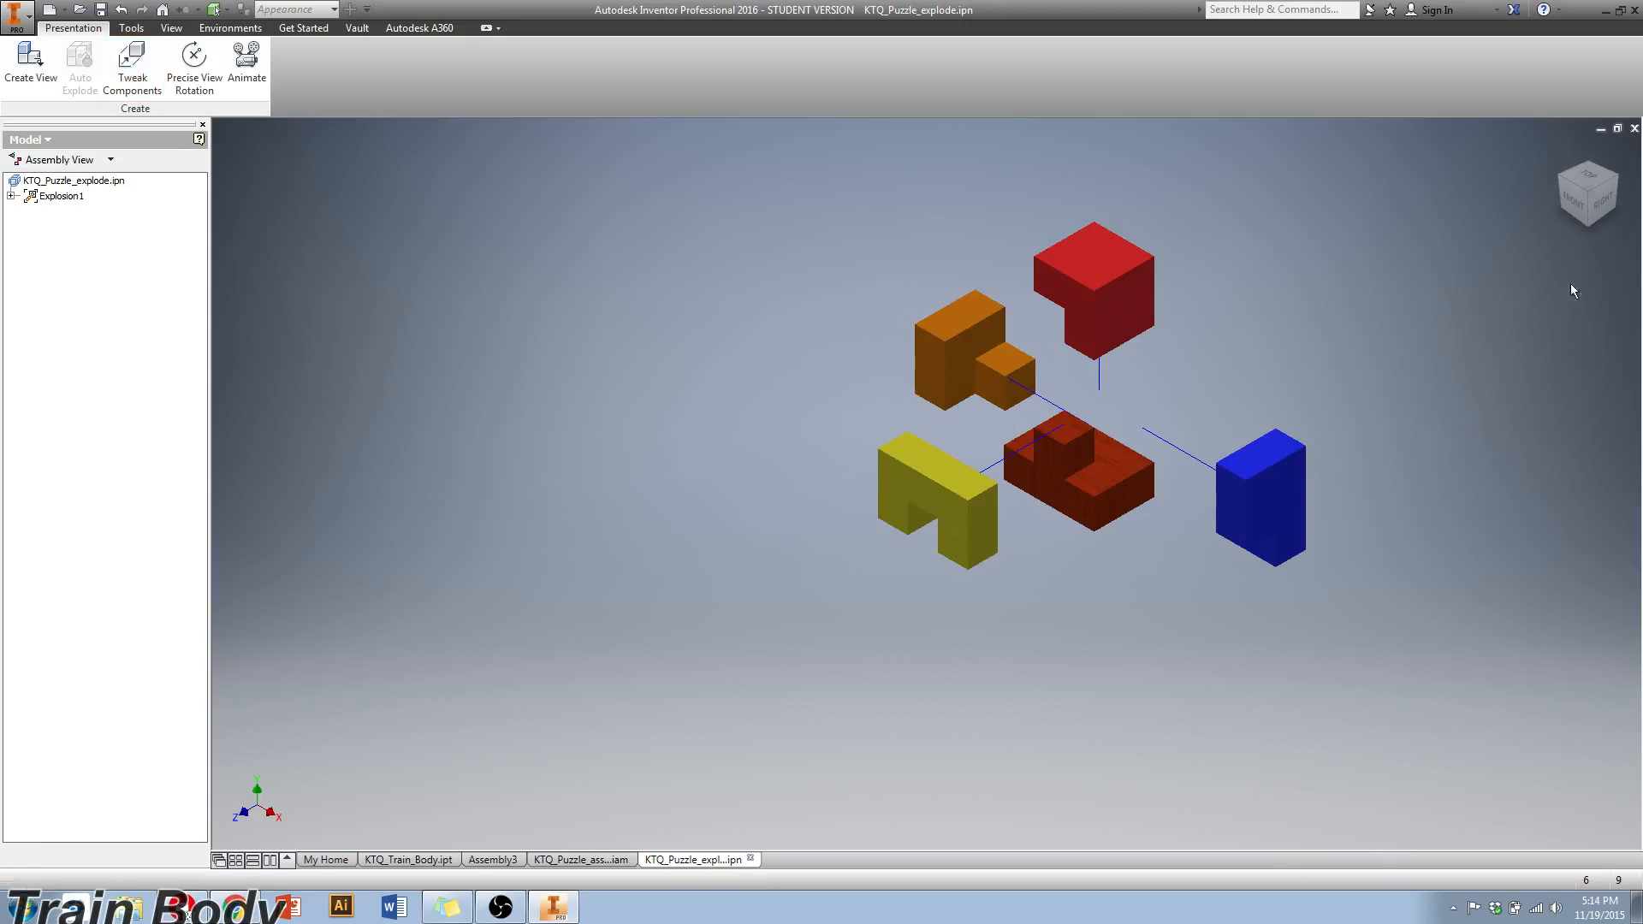
- Save the presentation file KTQ_Puzzle_explode.ipn, leaving its dependent assembly and part files set not to save
{"action": "left_click", "coordinate": [1588, 190]}
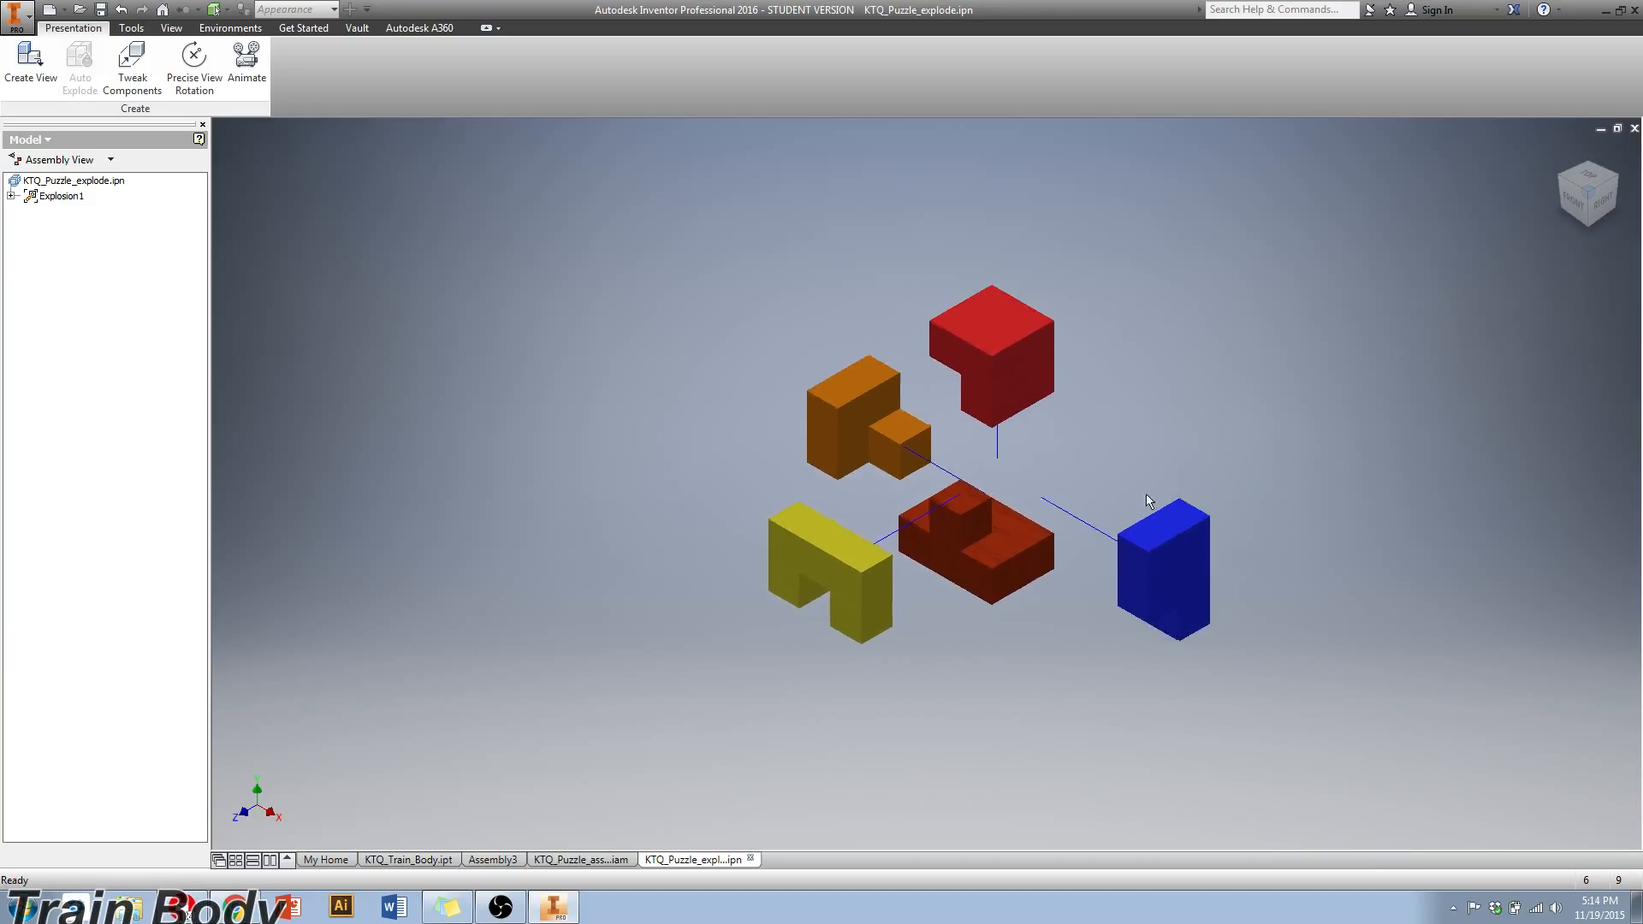
{"action": "scroll", "coordinate": [1045, 543], "scroll_direction": "down", "scroll_amount": 3}
{"action": "scroll", "coordinate": [1070, 548], "scroll_direction": "up", "scroll_amount": 4}
{"action": "scroll", "coordinate": [1071, 546], "scroll_direction": "down", "scroll_amount": 2}
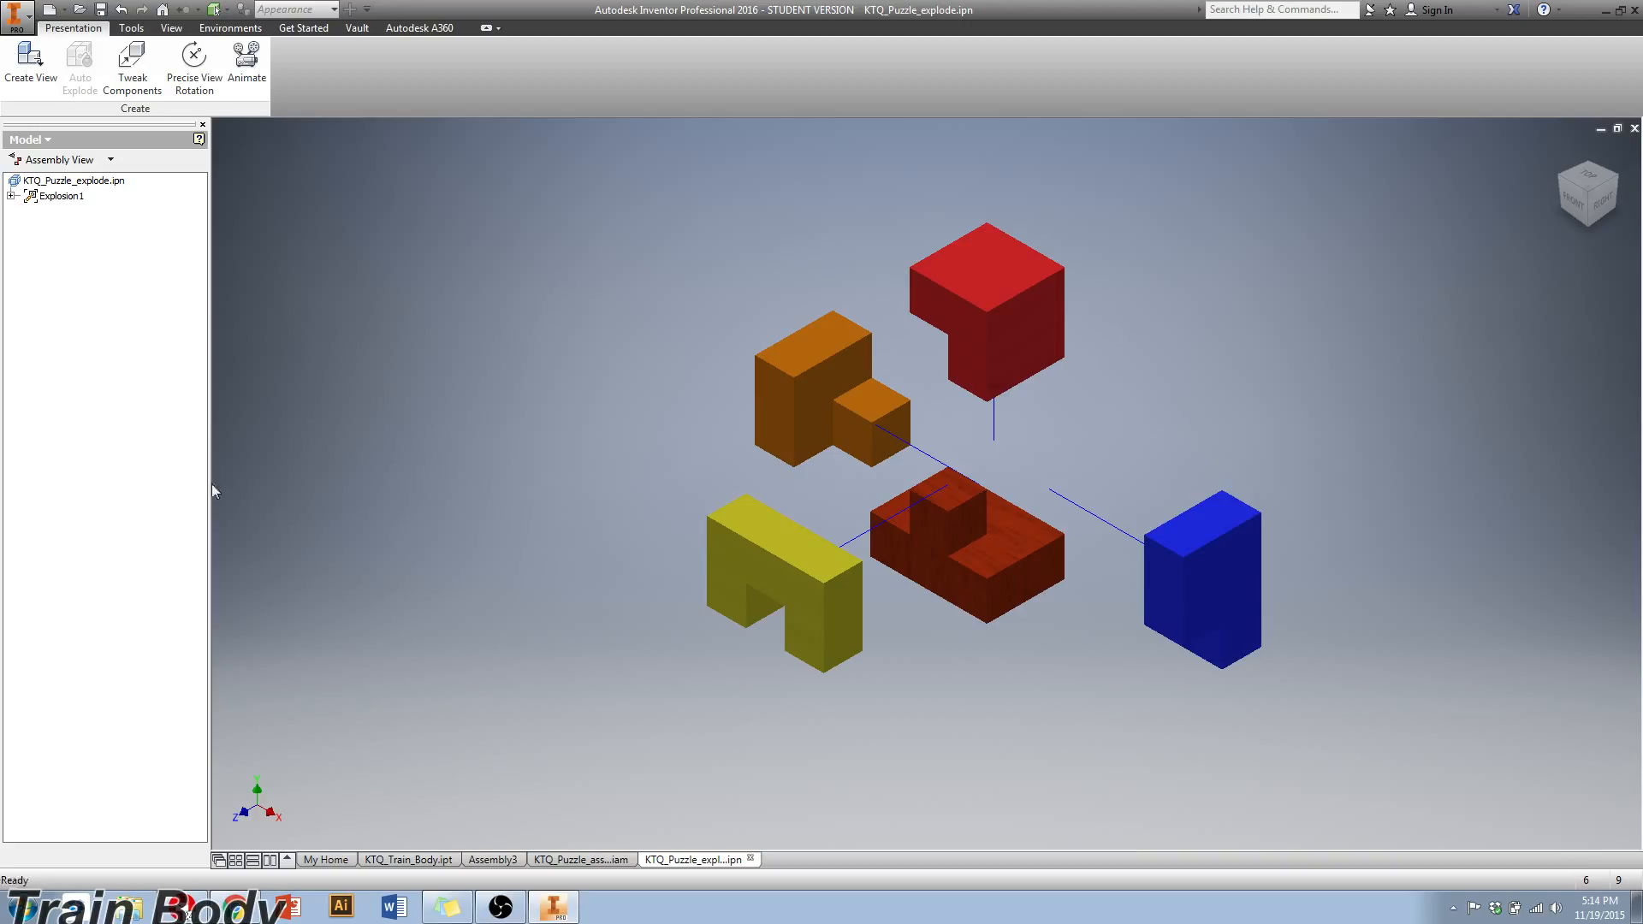
{"action": "key", "text": "ctrl+s"}
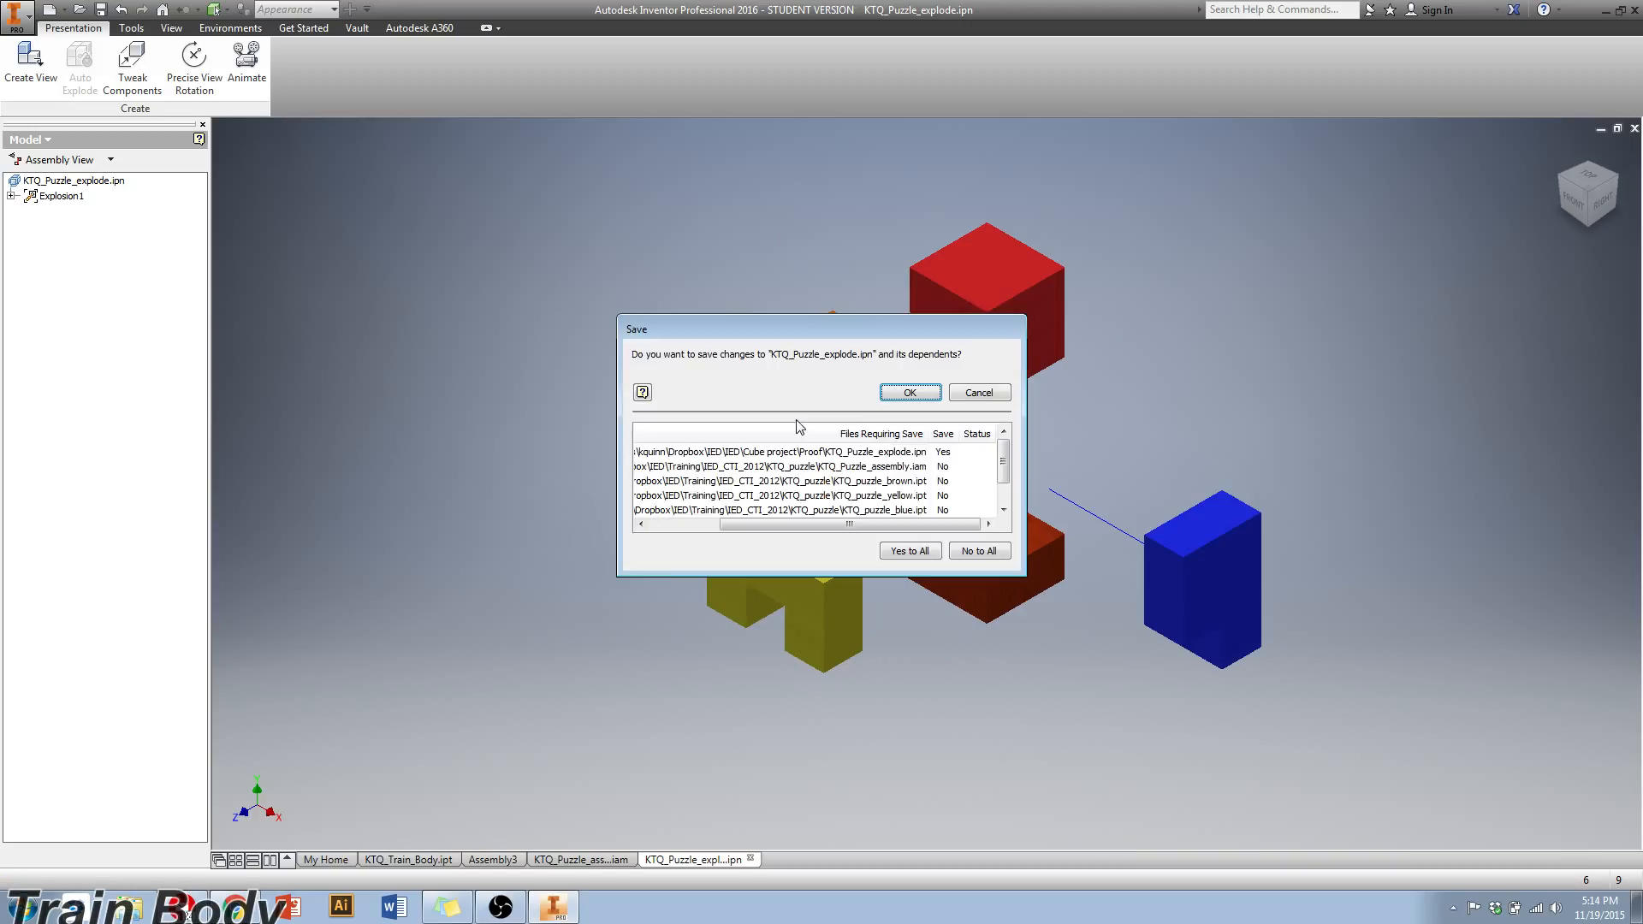
{"action": "left_click", "coordinate": [898, 396]}
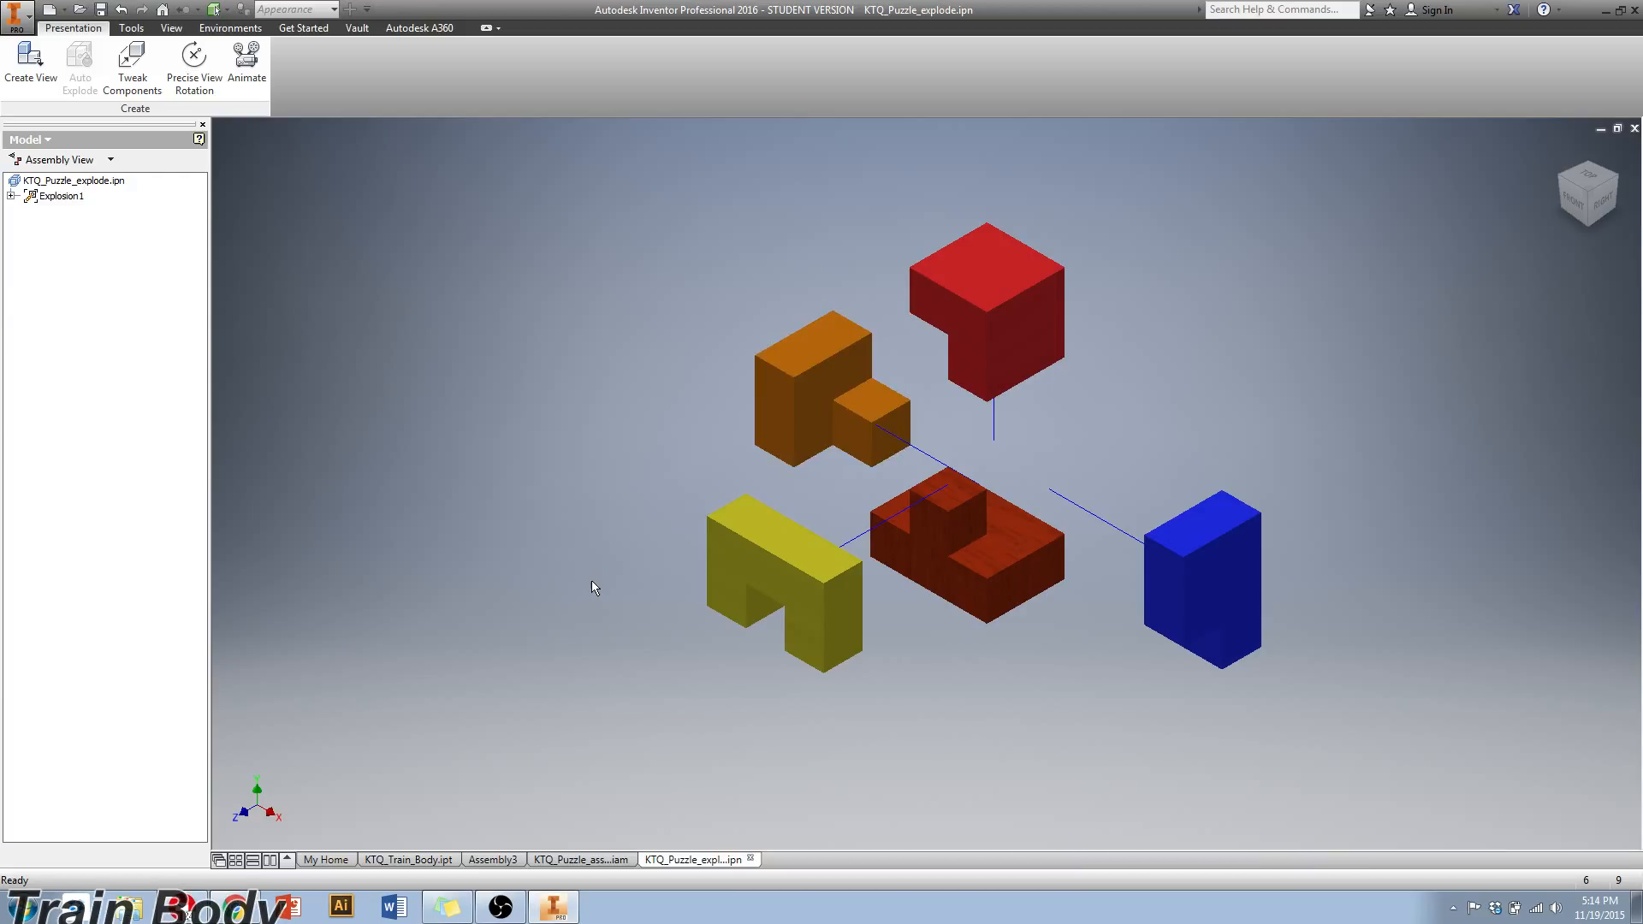
- Play the puzzle's explosion animation forward with the default interval and one repetition, and close the animation settings
{"action": "left_click", "coordinate": [247, 60]}
{"action": "left_click_drag", "start_coordinate": [405, 124], "coordinate": [592, 224]}
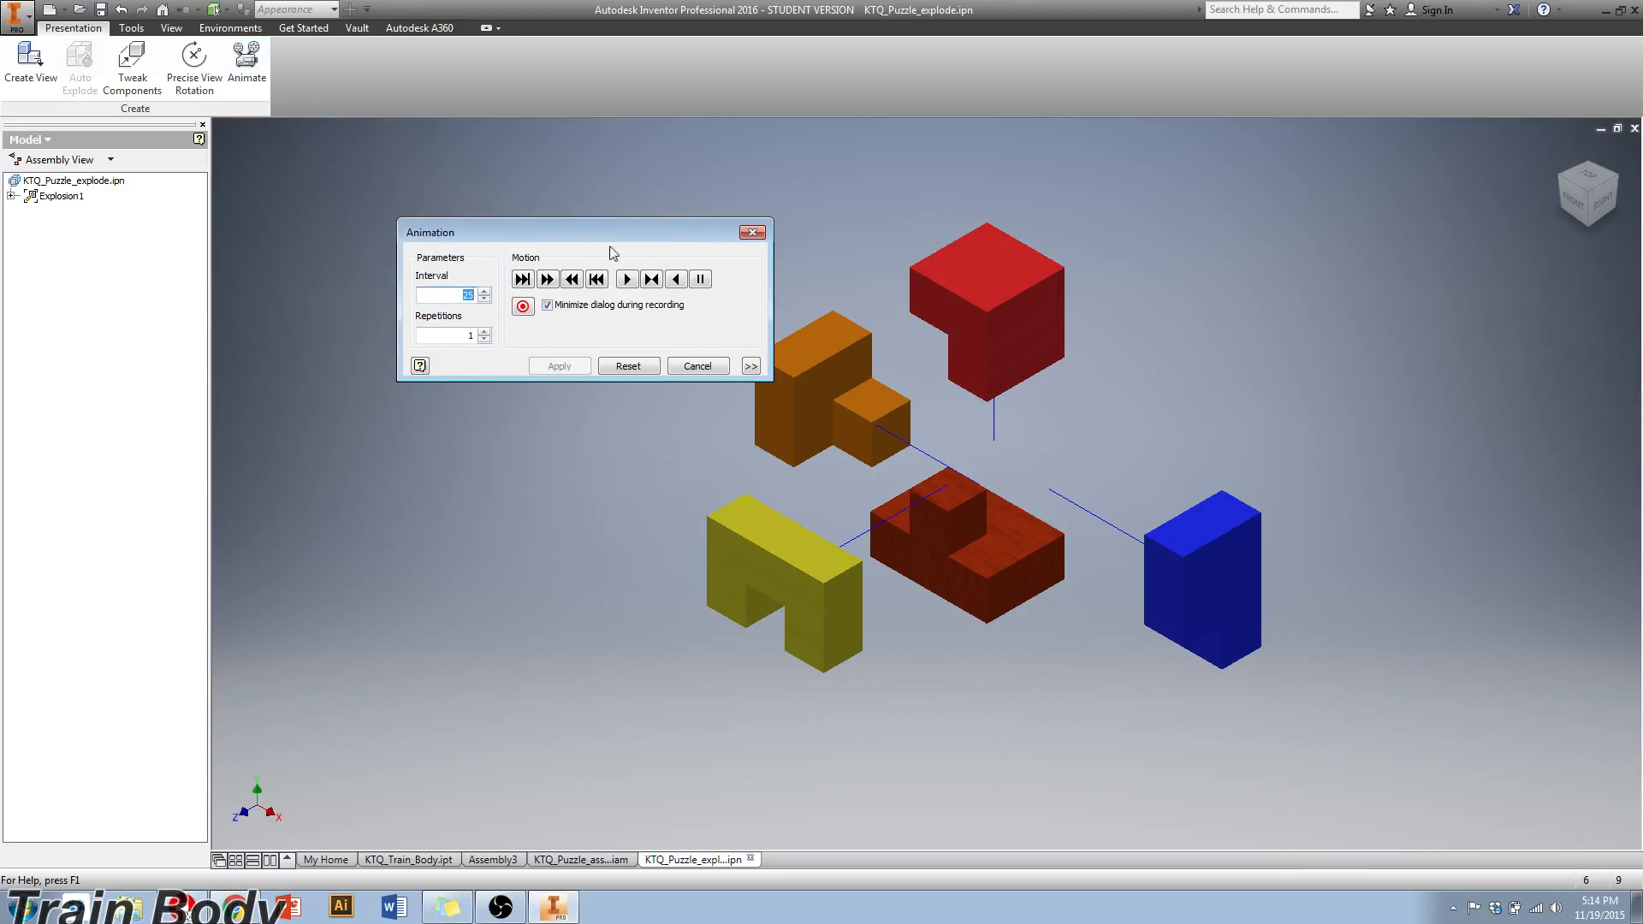
{"action": "left_click", "coordinate": [633, 279]}
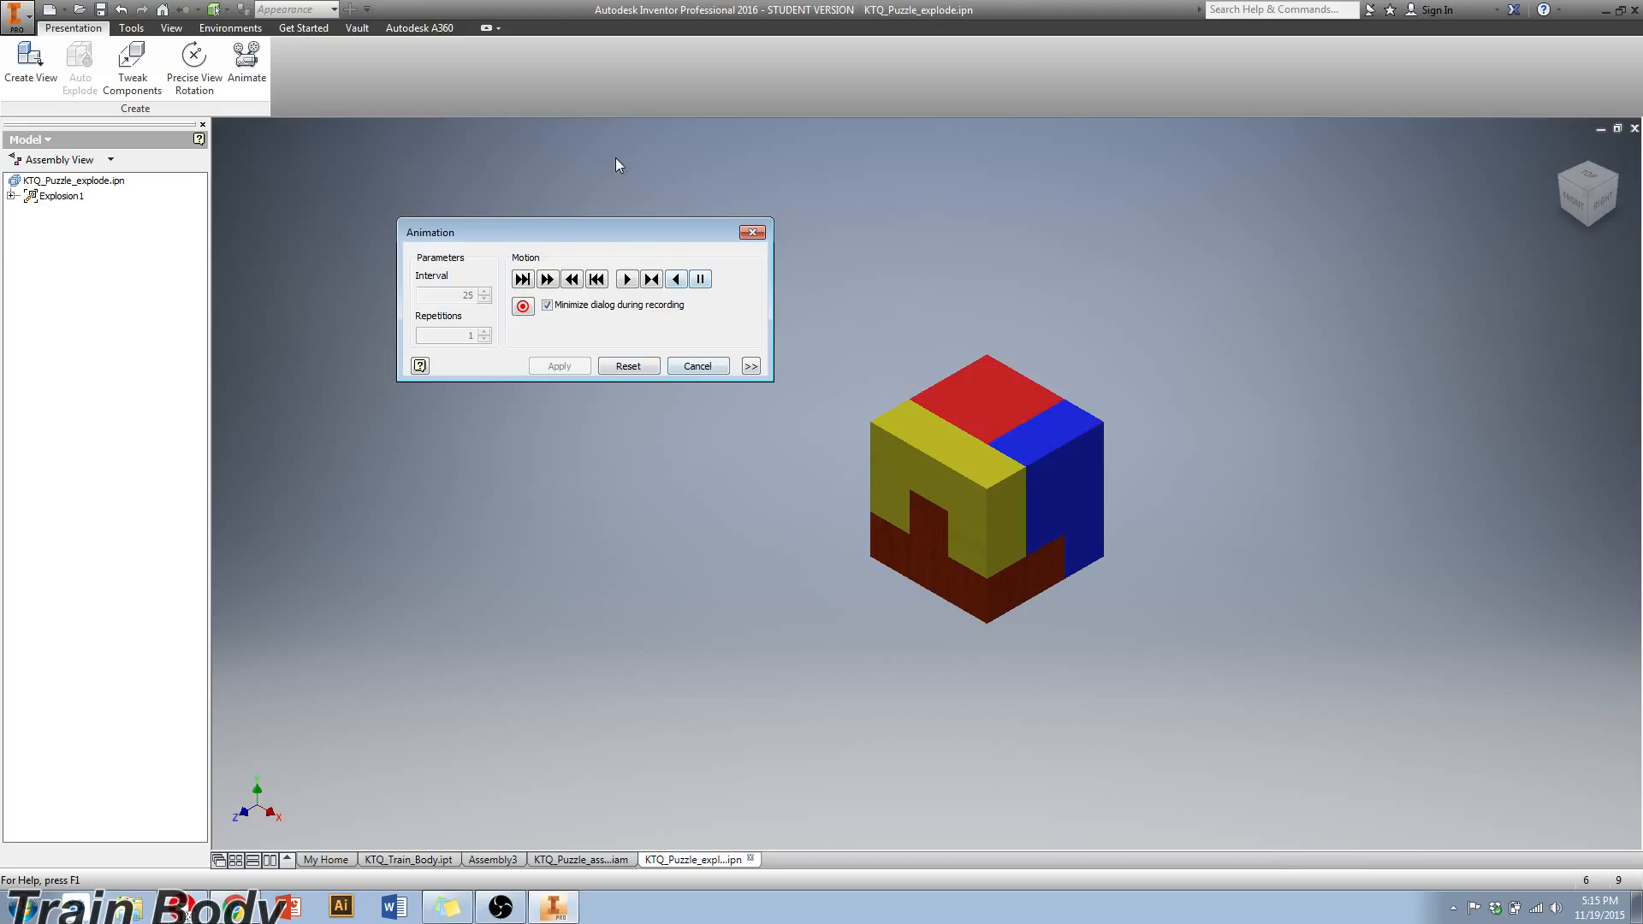
{"action": "left_click", "coordinate": [697, 367]}
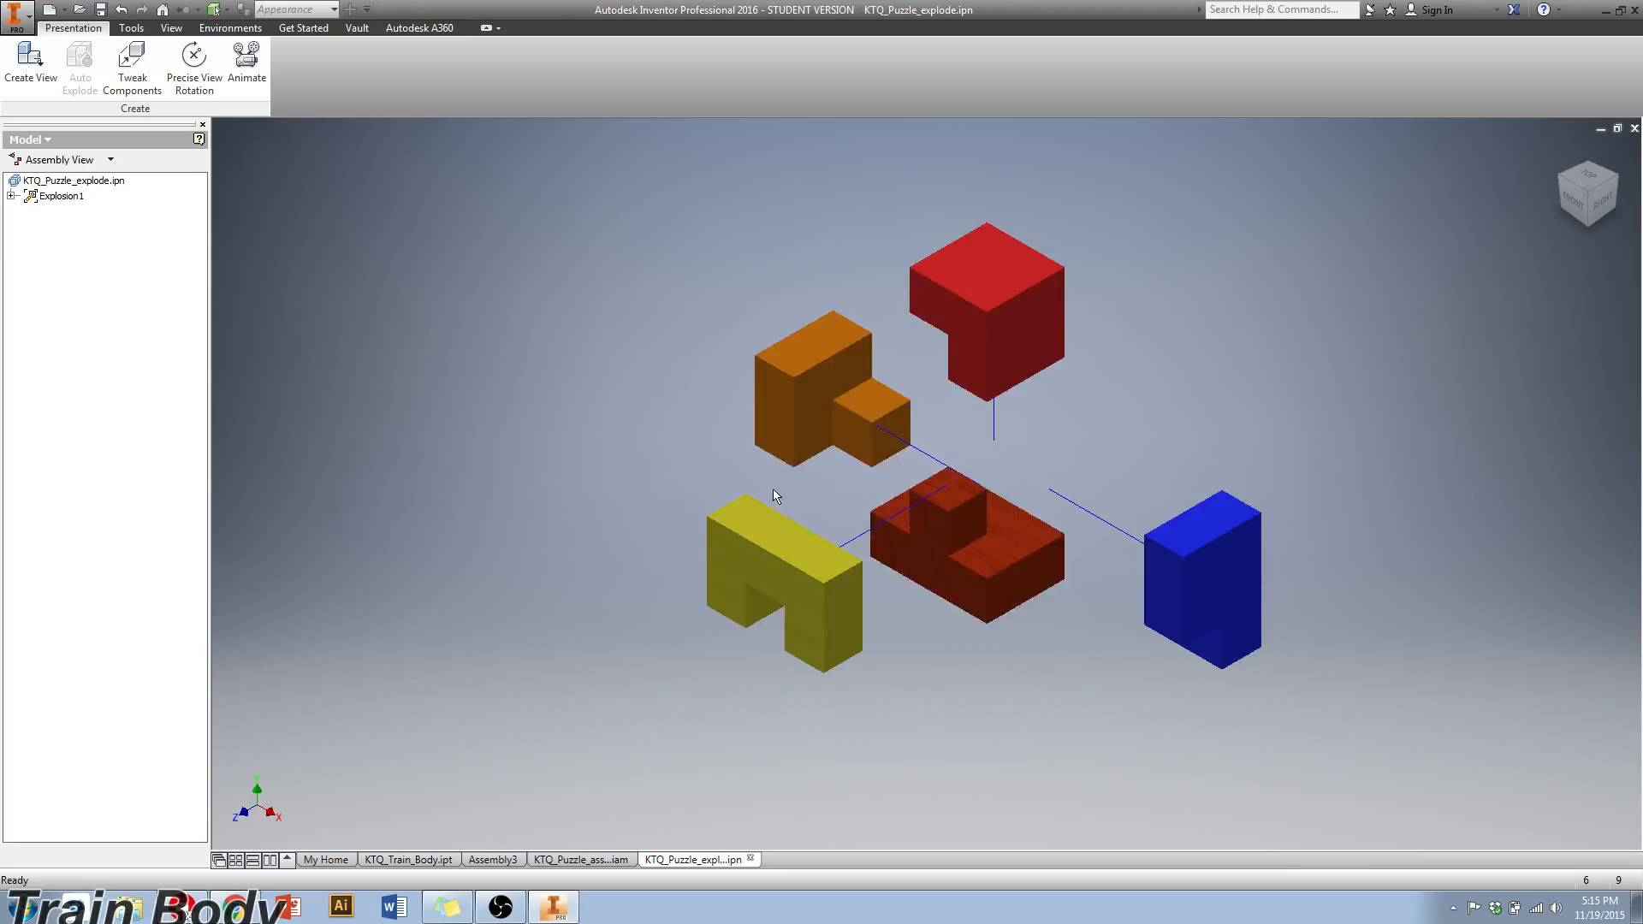
{"action": "left_click", "coordinate": [501, 911]}
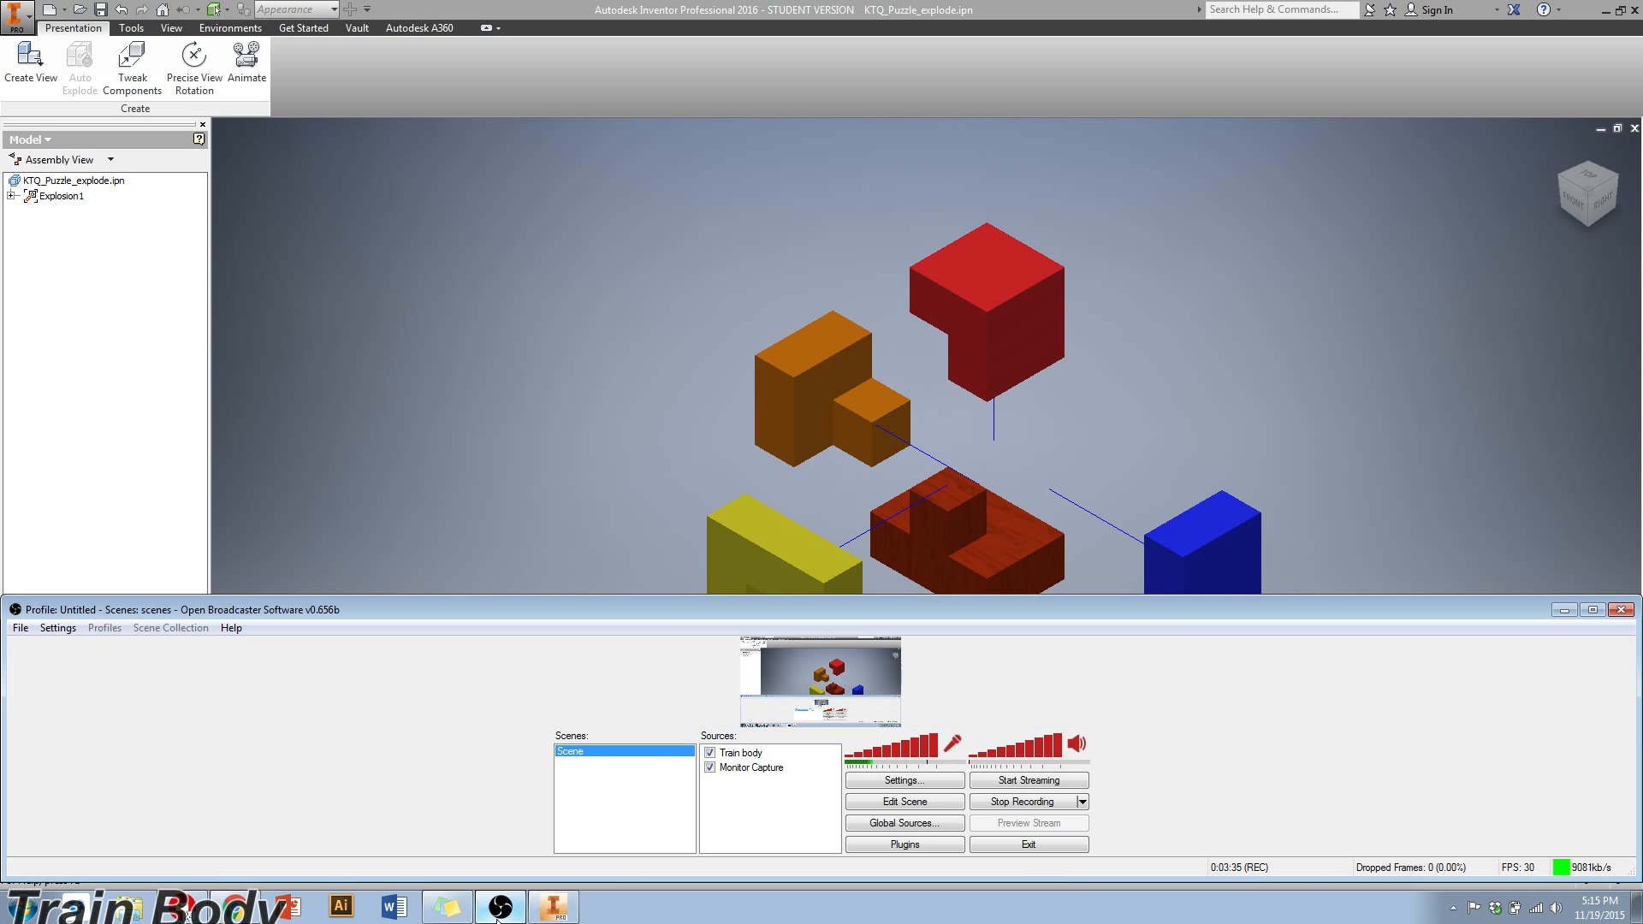